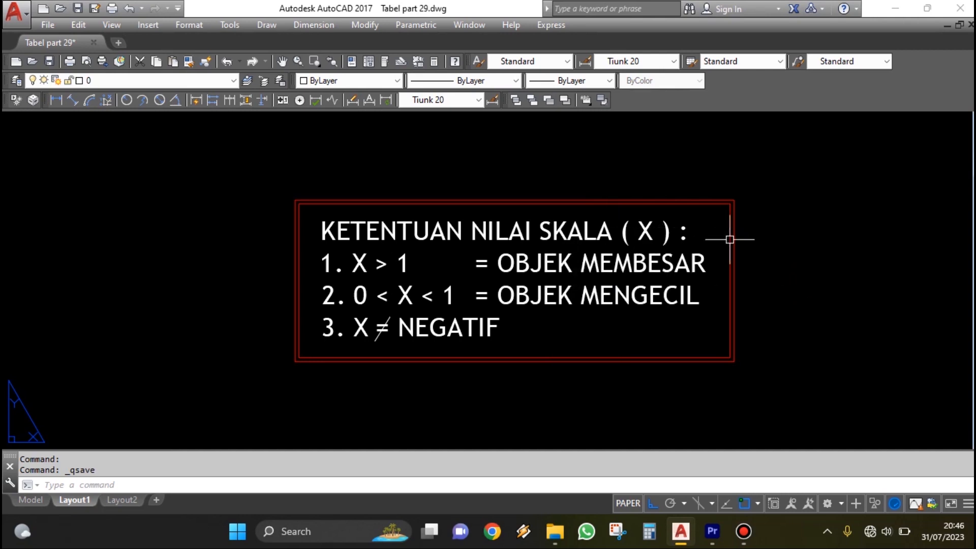
Examine the framed scale-value rules and the rectangle with its width and height dimensions
middle_click_drag(771, 255, 744, 255)
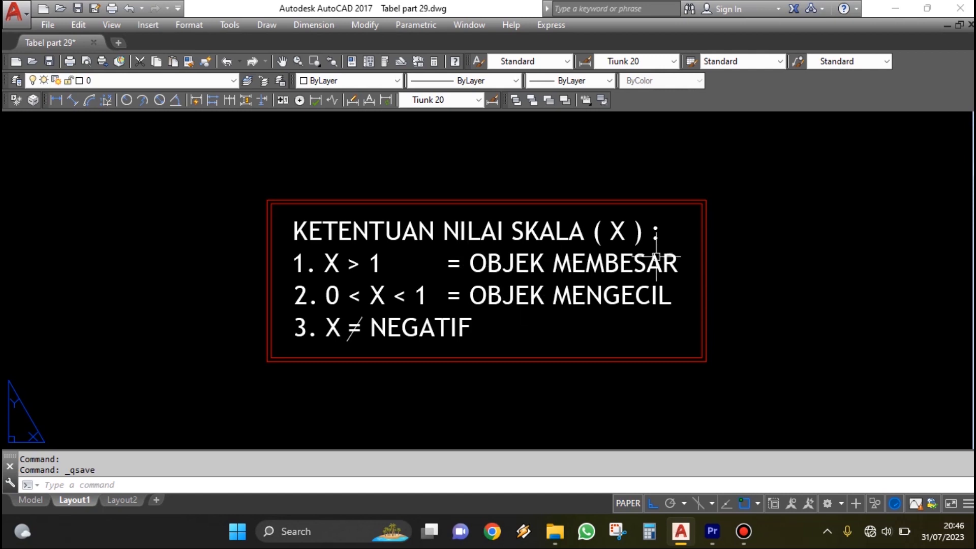
mouse_move(654, 260)
mouse_move(689, 359)
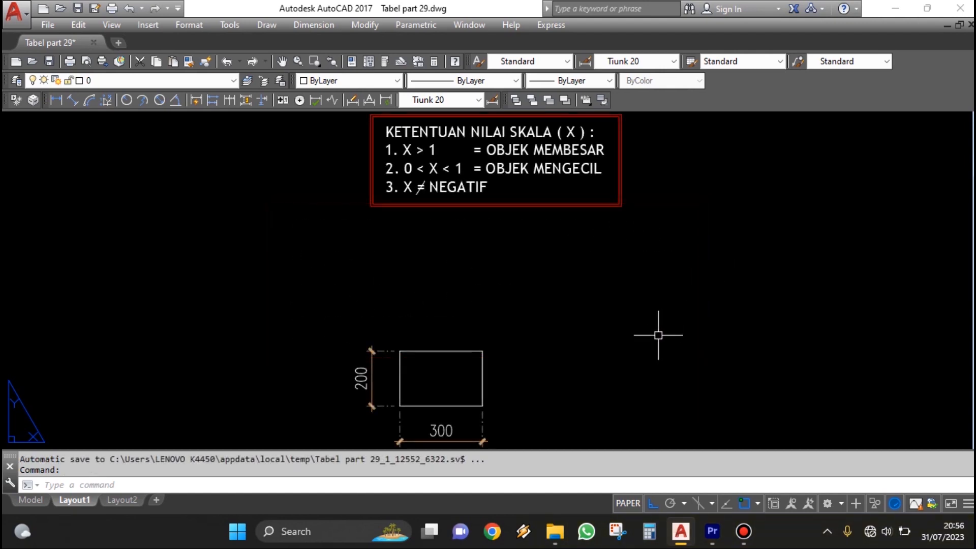
scroll(642, 297, "up", 2)
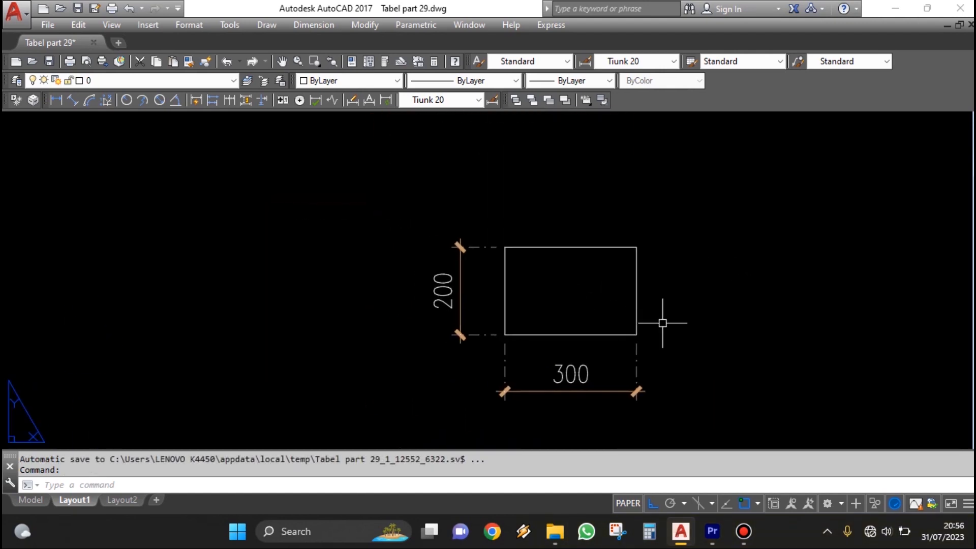
mouse_move(697, 334)
middle_mouse_down()
mouse_move(639, 333)
mouse_move(659, 302)
middle_mouse_up()
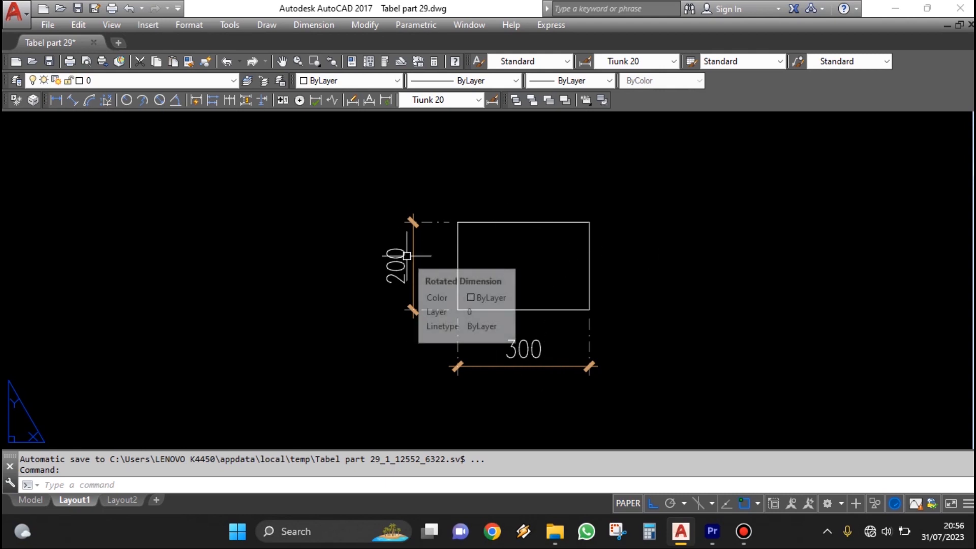
middle_click_drag(687, 230, 642, 235)
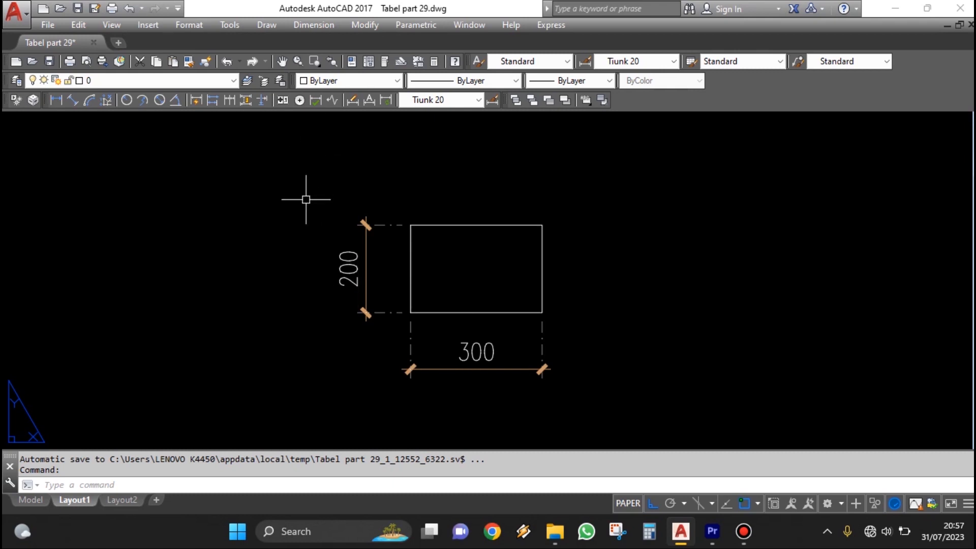
left_click(507, 225)
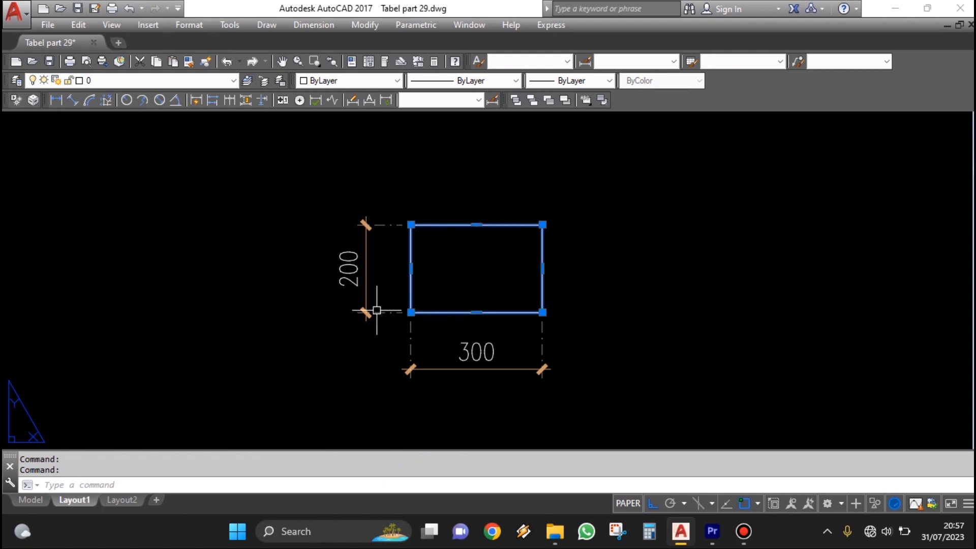
key("Escape")
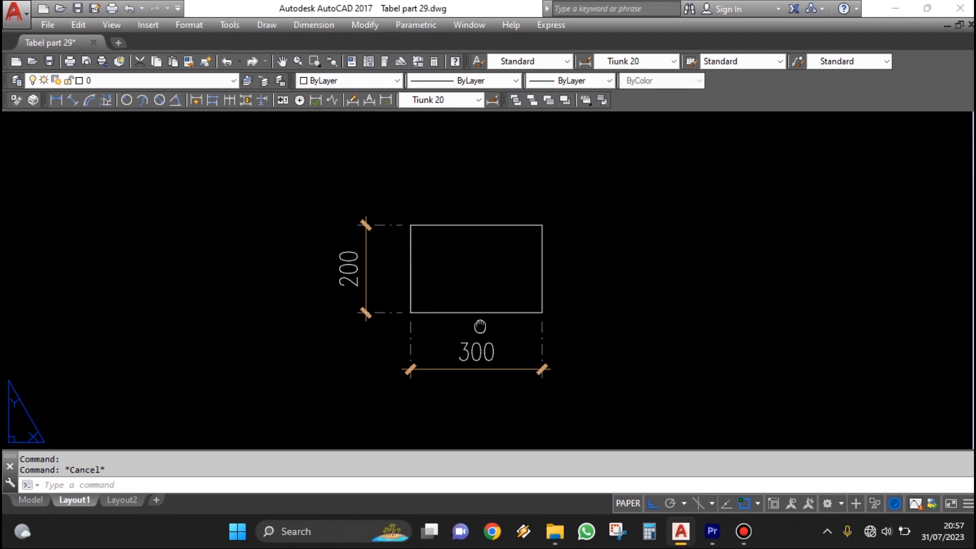
middle_click_drag(483, 333, 498, 335)
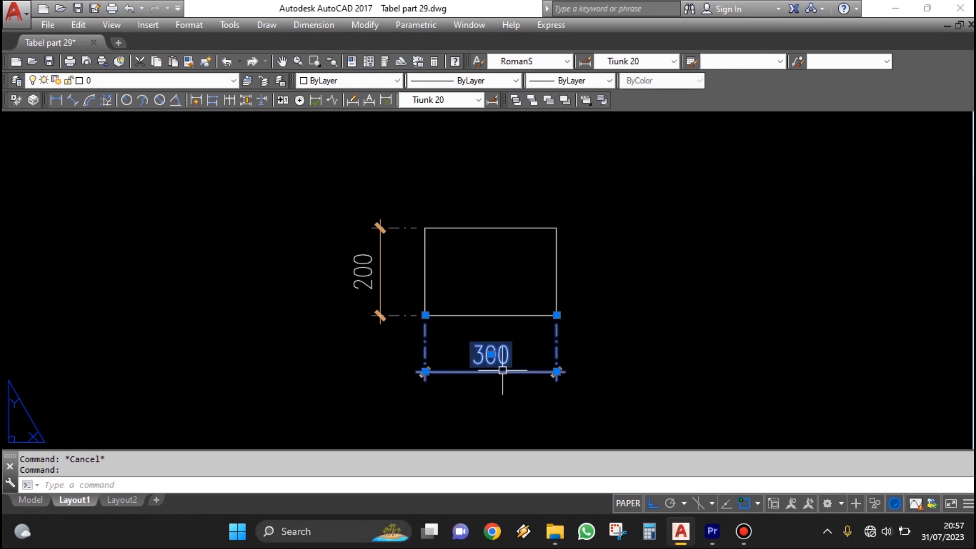
left_click(381, 275)
key("Escape")
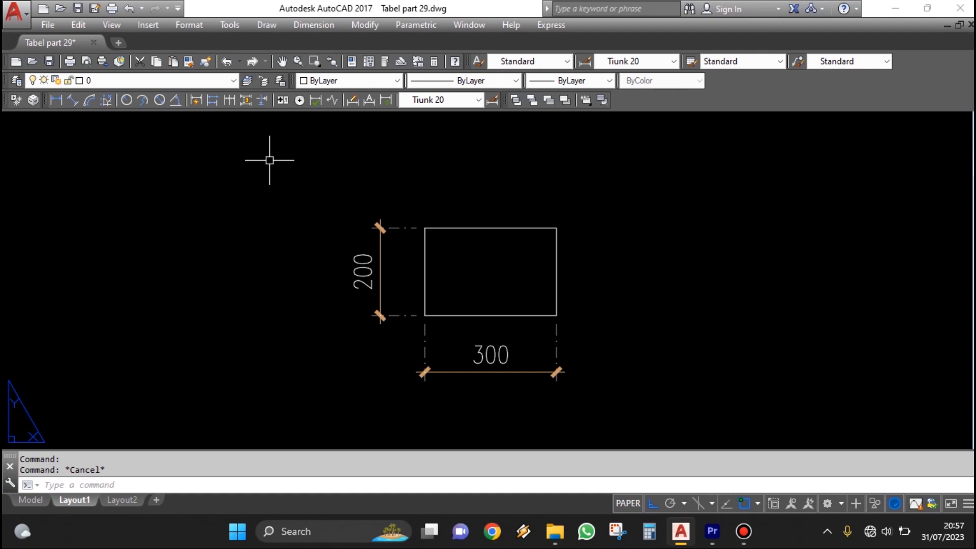
Scale the rectangle by a factor of 2, using its lower-left corner as the base point
type("}")
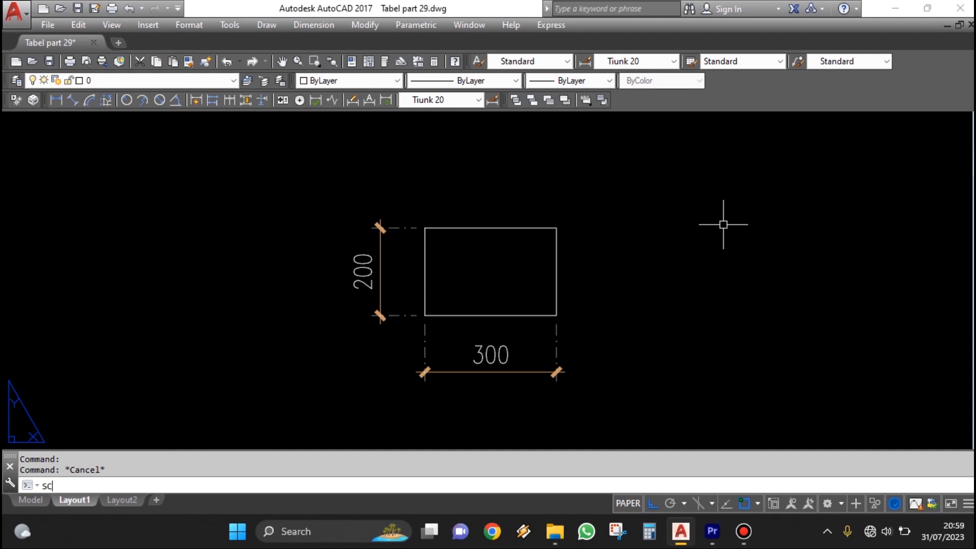
key("Return")
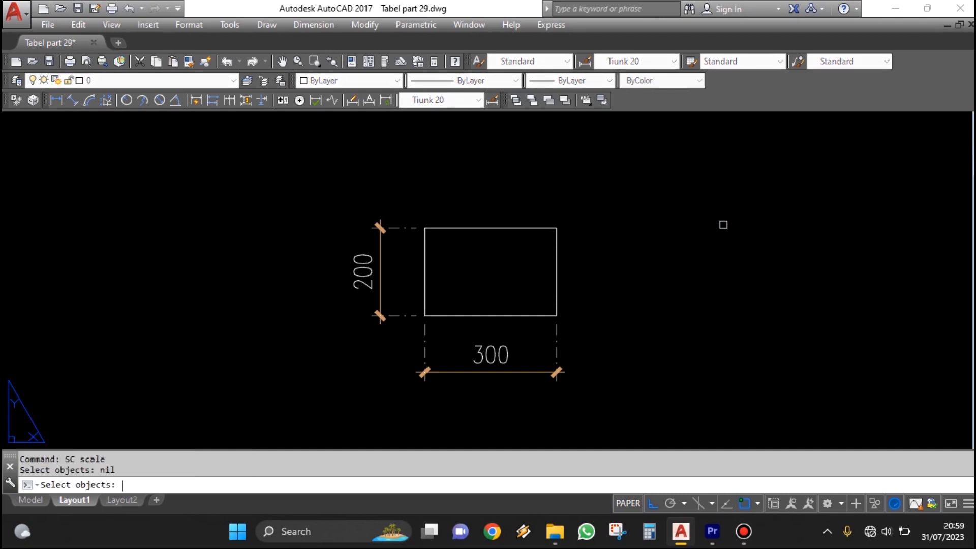
left_click(505, 227)
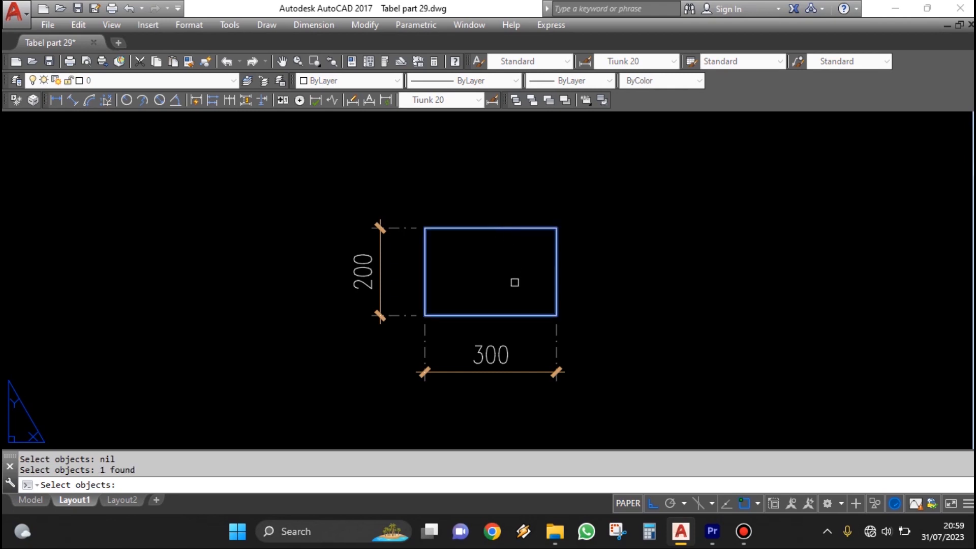
key("Return")
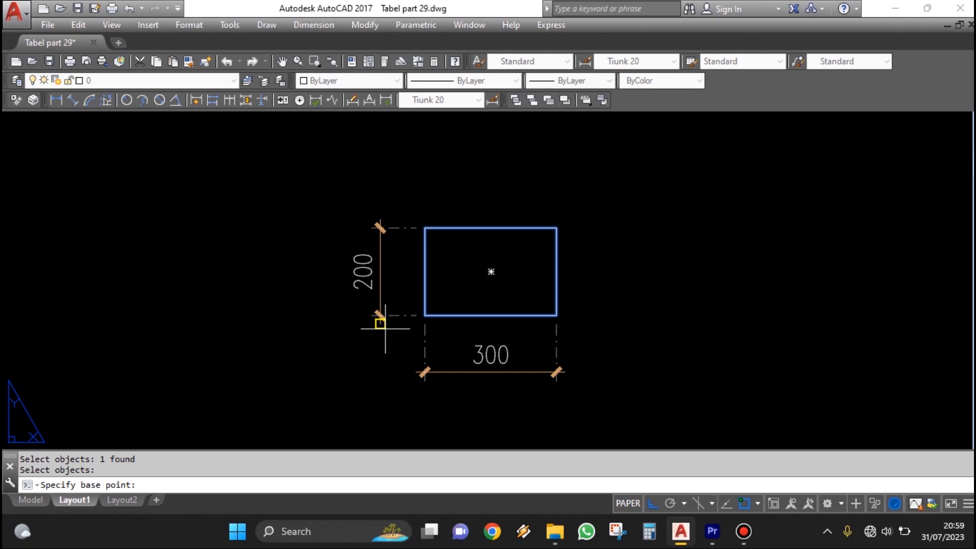
left_click(438, 318)
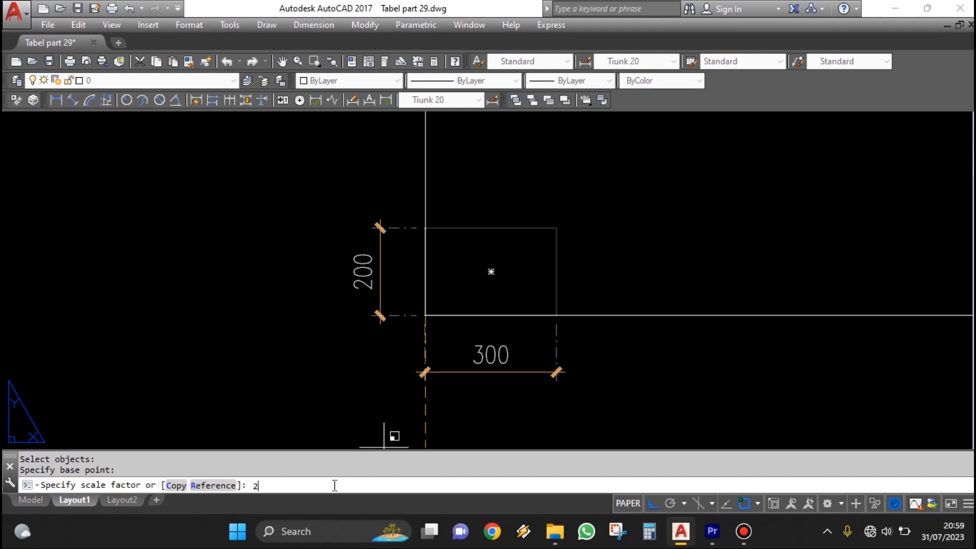
key("Return")
scroll(610, 321, "down", 1)
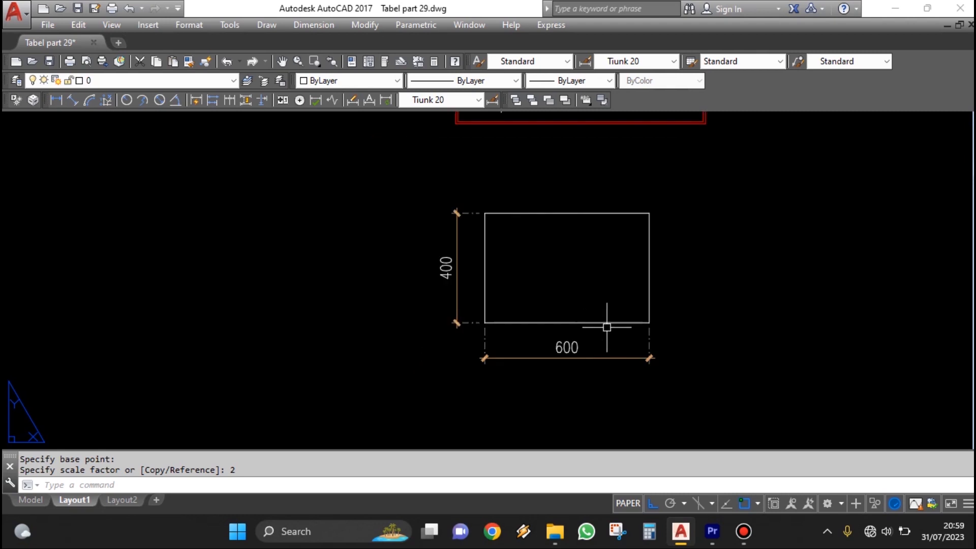
scroll(632, 320, "up", 2)
middle_click_drag(632, 320, 600, 331)
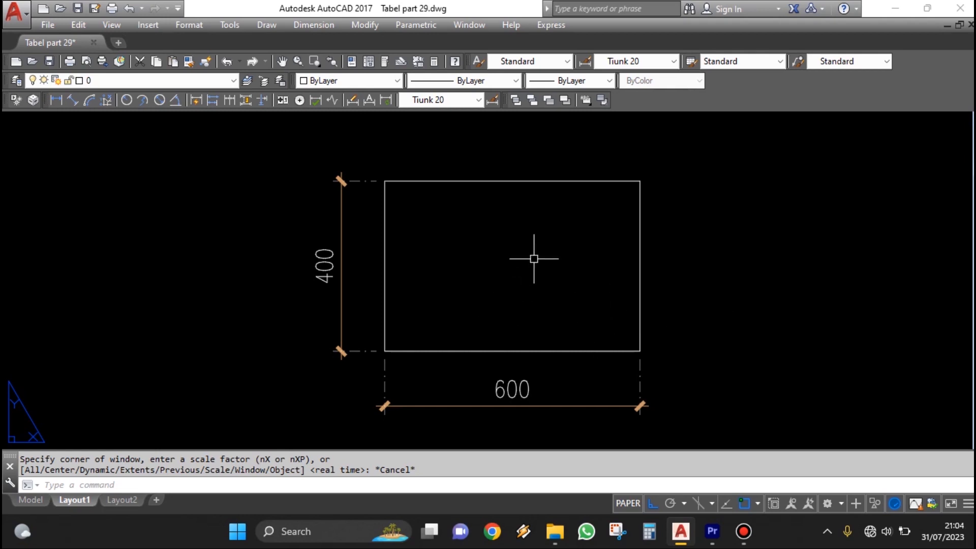
Scale the enlarged rectangle by a factor of 0.8 from its lower-left corner
scroll(458, 311, "down", 4)
scroll(514, 220, "up", 7)
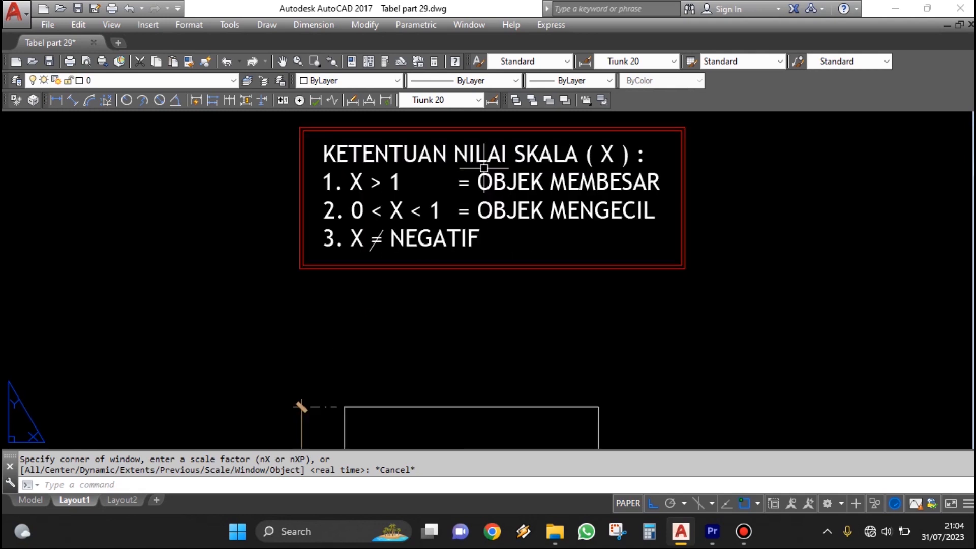
middle_click_drag(557, 229, 529, 279)
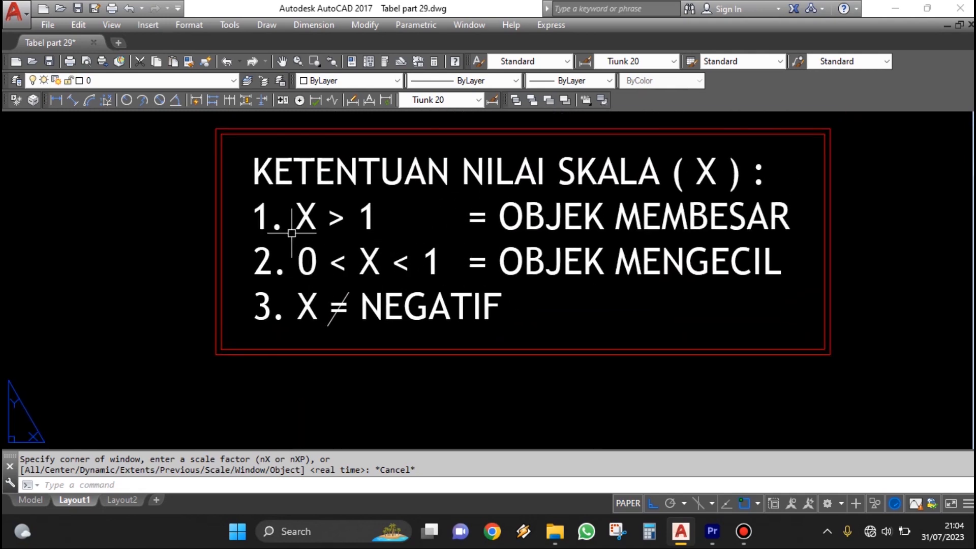
scroll(382, 230, "down", 6)
middle_click_drag(432, 311, 562, 187)
scroll(565, 239, "up", 4)
middle_click_drag(566, 244, 483, 350)
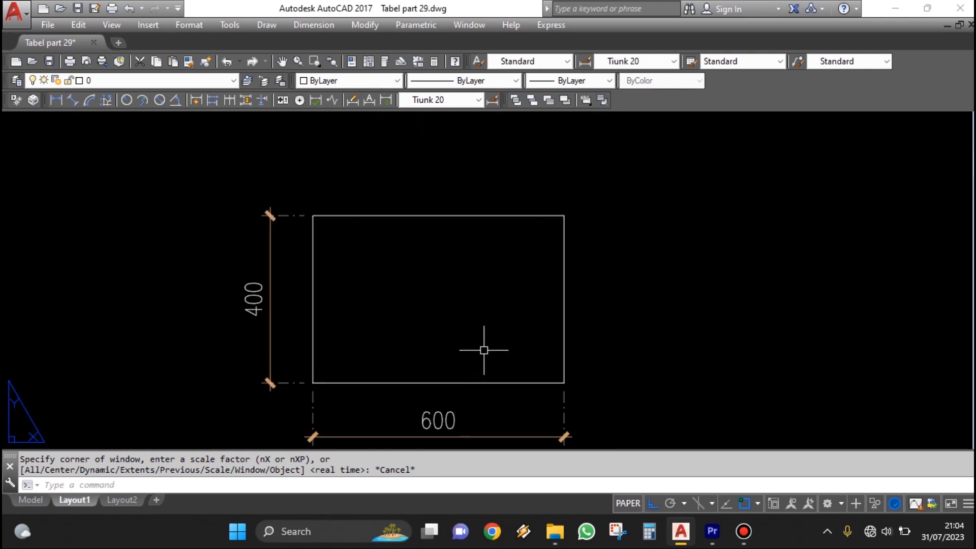
type("SC")
key("Return")
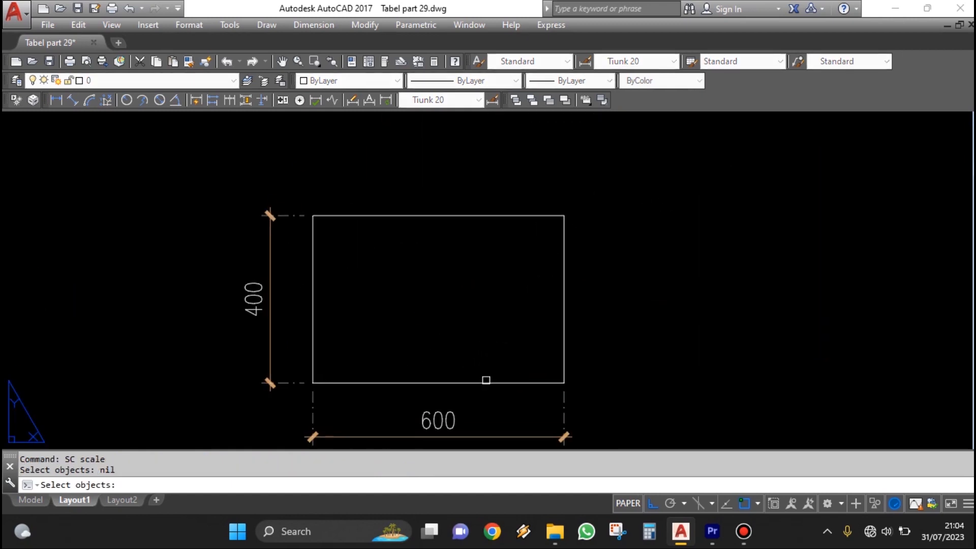
key("Return")
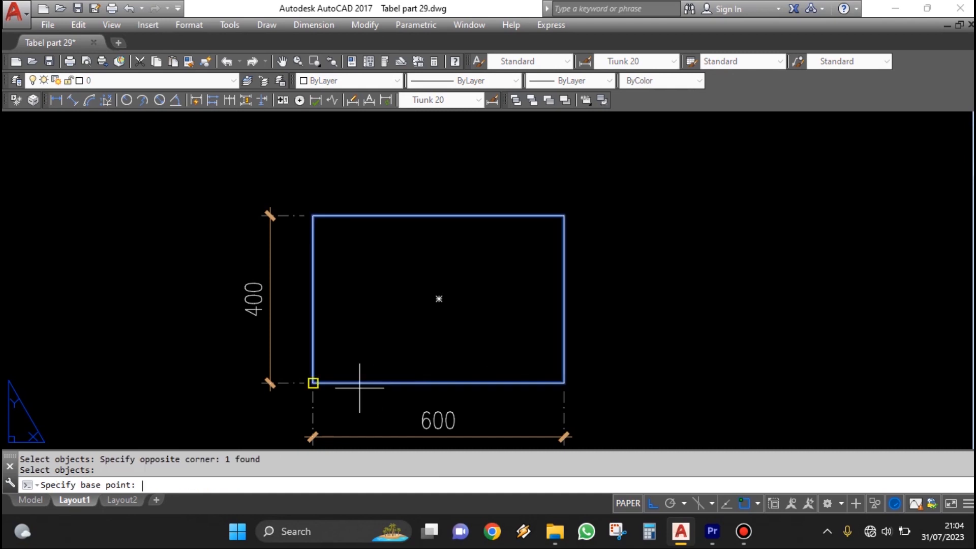
left_click(340, 386)
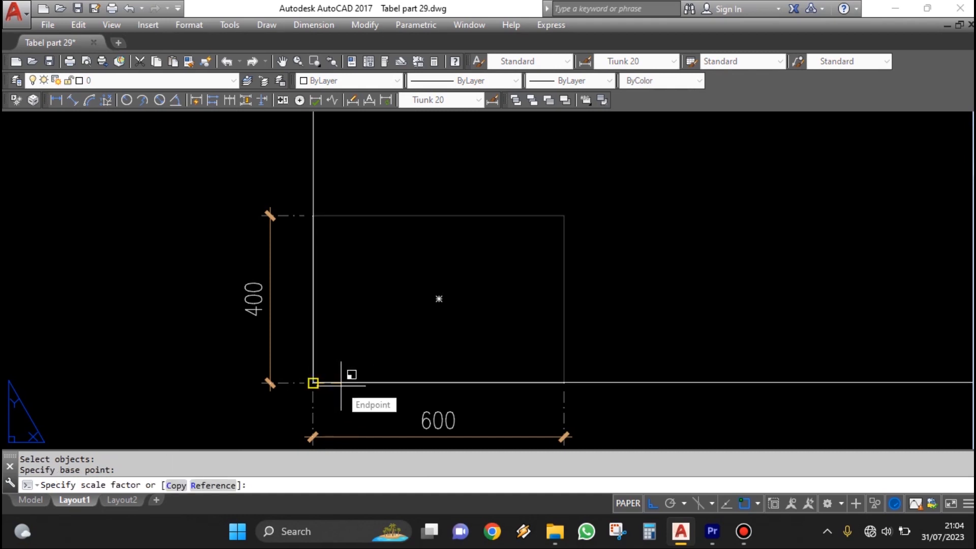
type("0.")
type("8")
key("Return")
Inspect the width and height dimensions of the reduced rectangle
middle_click_drag(413, 342, 428, 285)
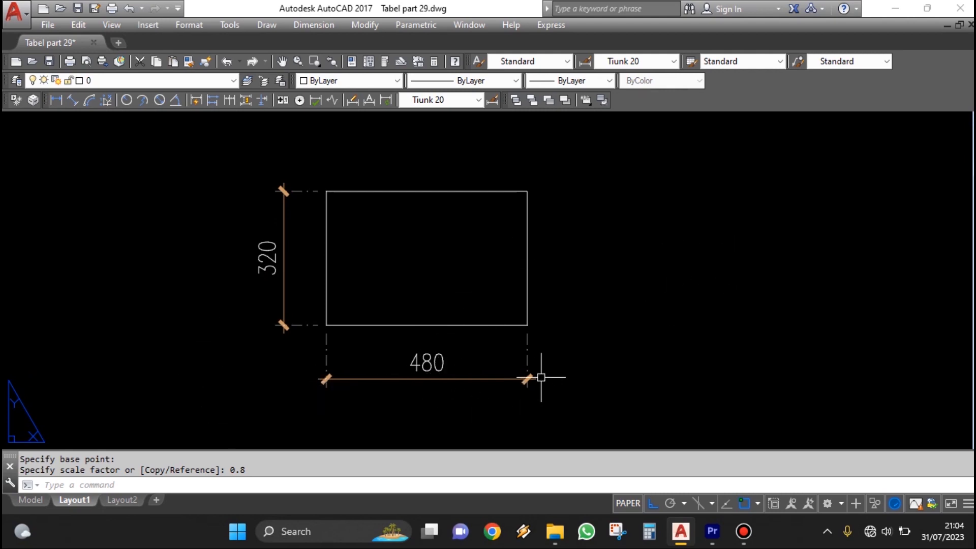
scroll(376, 407, "up", 2)
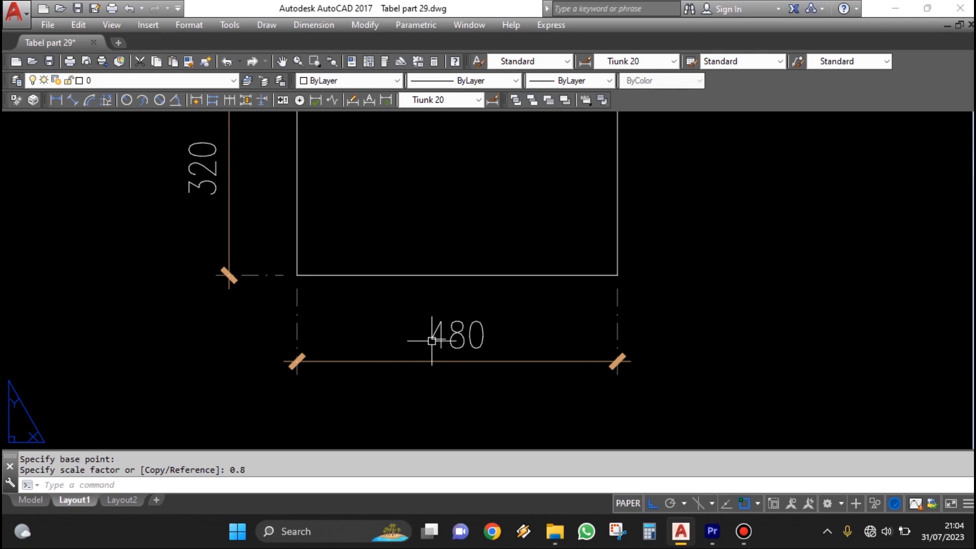
middle_click_drag(398, 307, 459, 376)
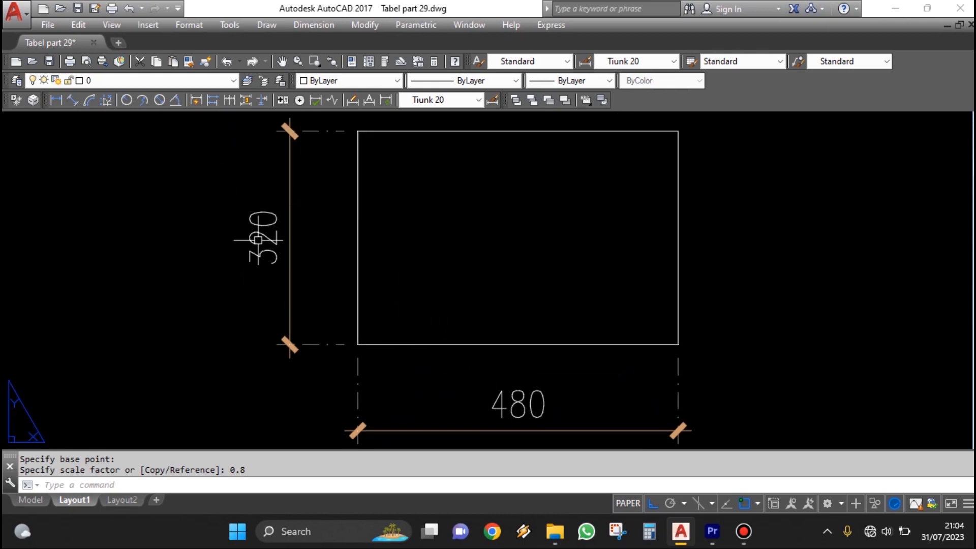
scroll(300, 272, "down", 2)
middle_click_drag(370, 263, 440, 283)
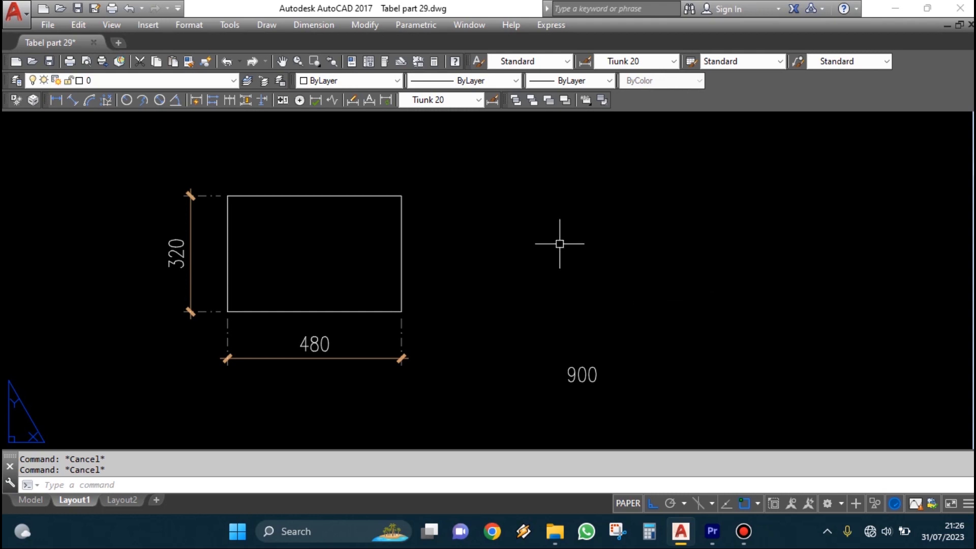
Compare the framed scale-value rules with the dimensioned rectangle and the 900 text beside it
middle_click_drag(558, 242, 529, 290)
scroll(529, 289, "down", 4)
scroll(452, 223, "up", 6)
scroll(448, 233, "down", 1)
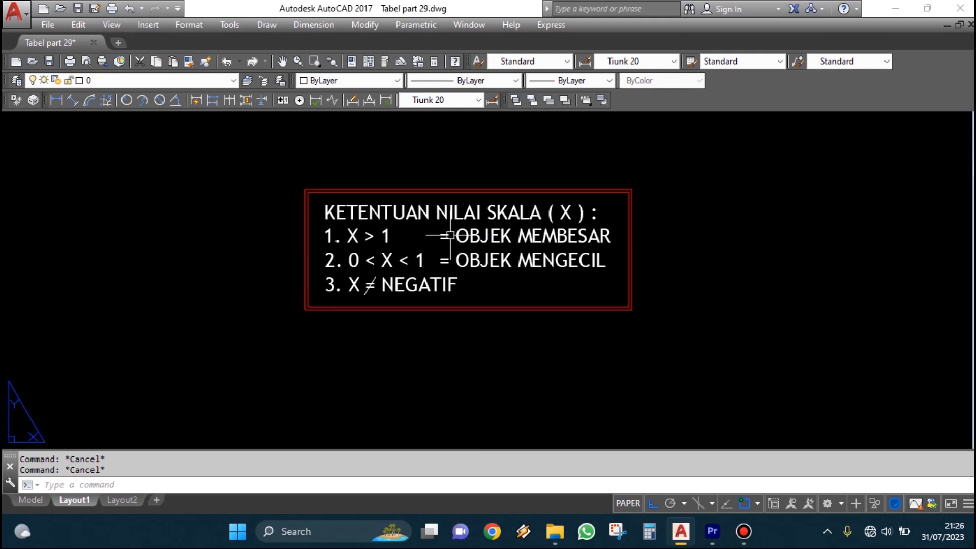
middle_click_drag(506, 249, 483, 233)
scroll(439, 227, "up", 1)
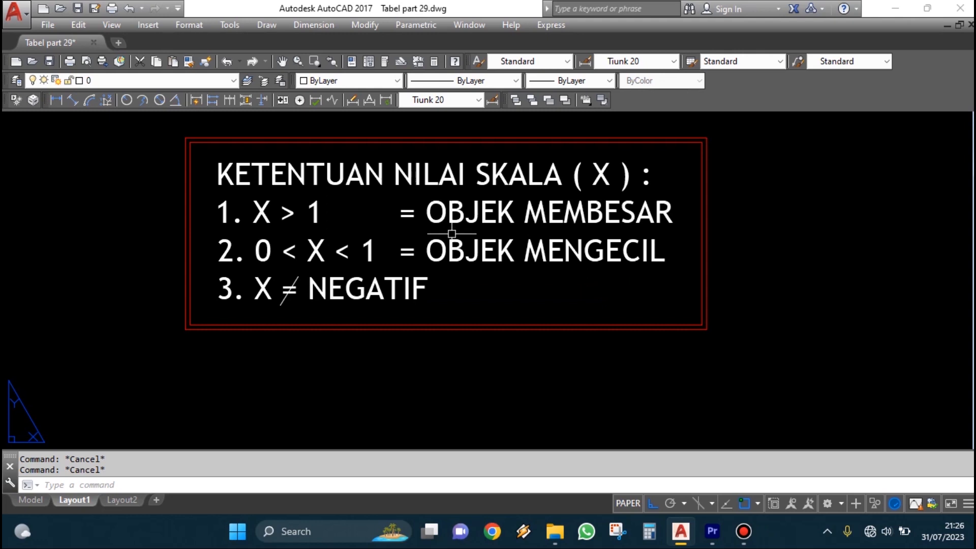
scroll(451, 234, "down", 2)
middle_click_drag(549, 318, 572, 159)
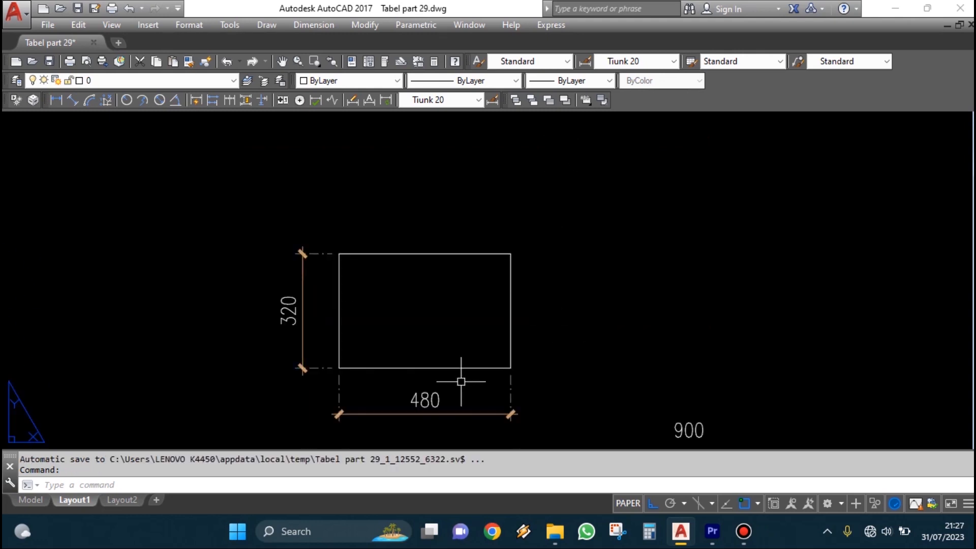
middle_click_drag(610, 254, 551, 360)
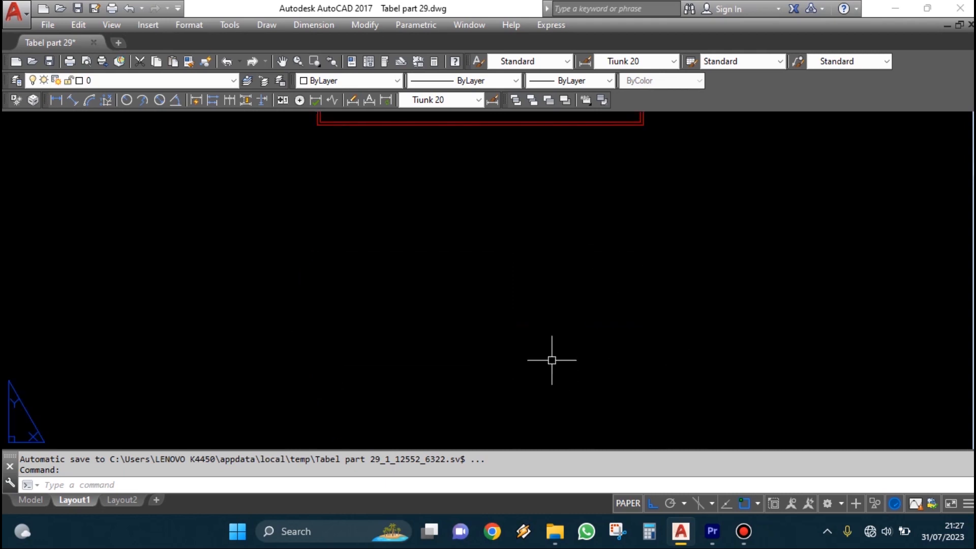
scroll(387, 247, "up", 2)
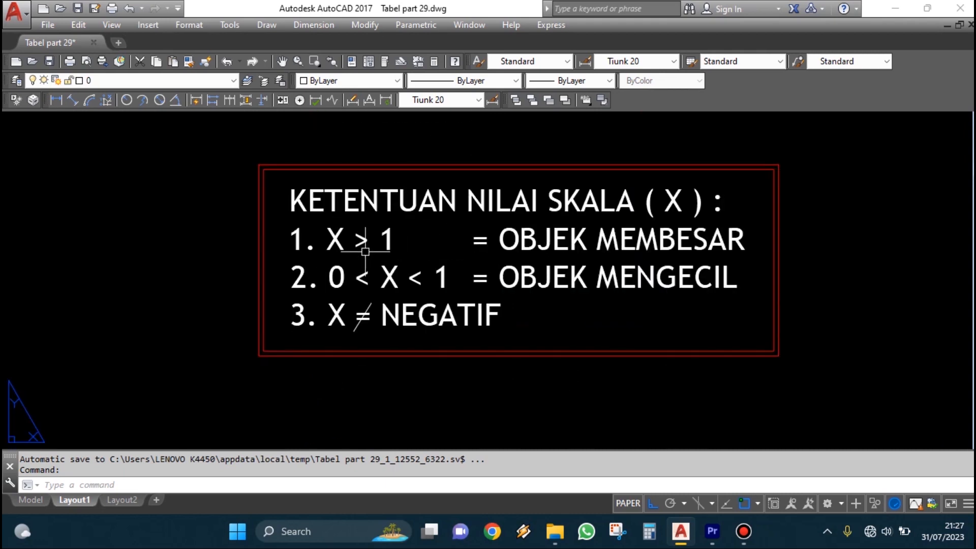
scroll(344, 222, "down", 6)
scroll(367, 307, "up", 6)
middle_click_drag(370, 270, 410, 269)
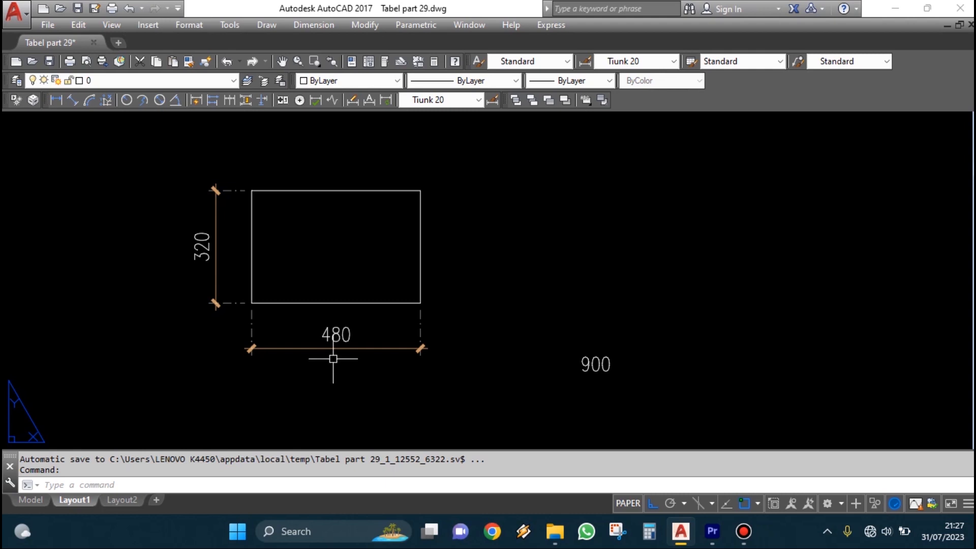
scroll(427, 307, "down", 5)
scroll(348, 251, "up", 8)
scroll(348, 251, "down", 5)
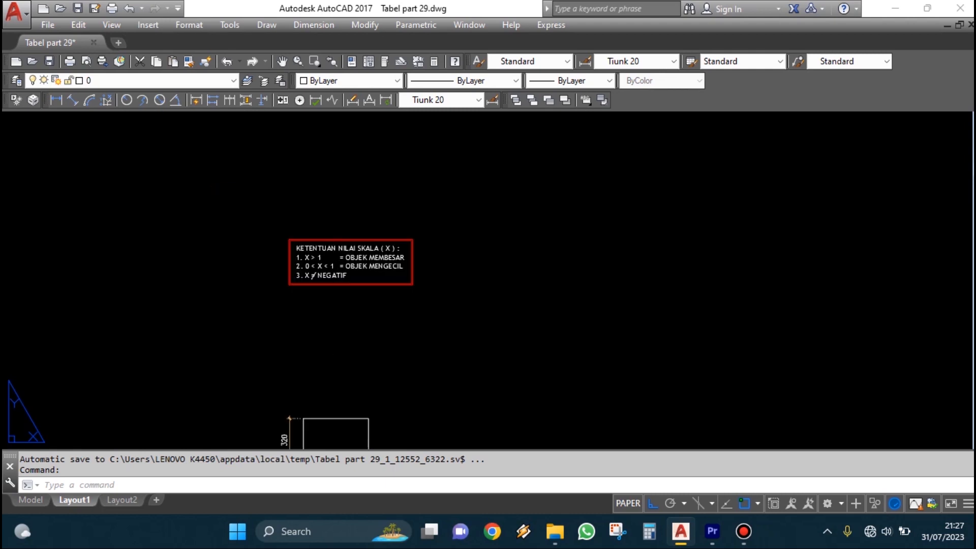
scroll(356, 274, "up", 5)
scroll(318, 283, "up", 3)
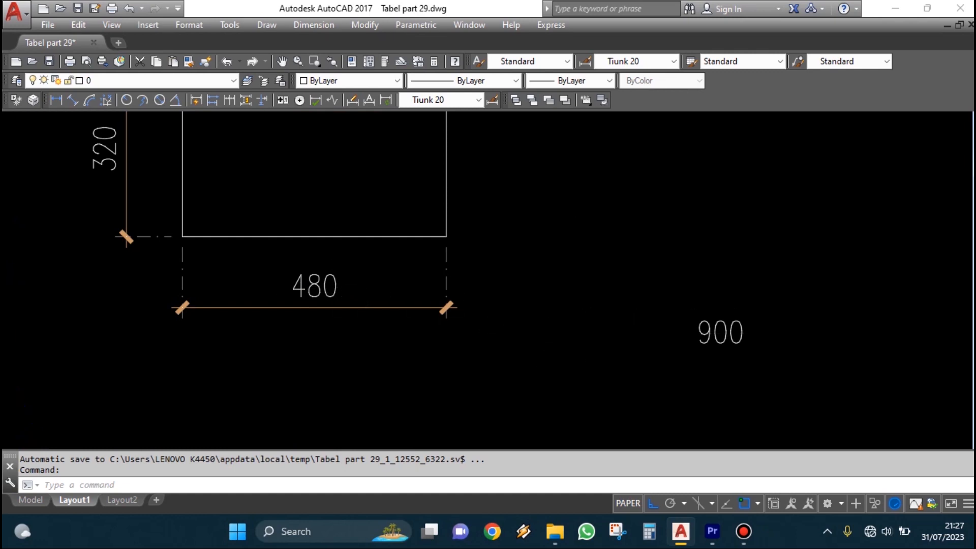
scroll(637, 333, "down", 4)
middle_click_drag(556, 207, 502, 476)
scroll(514, 224, "up", 3)
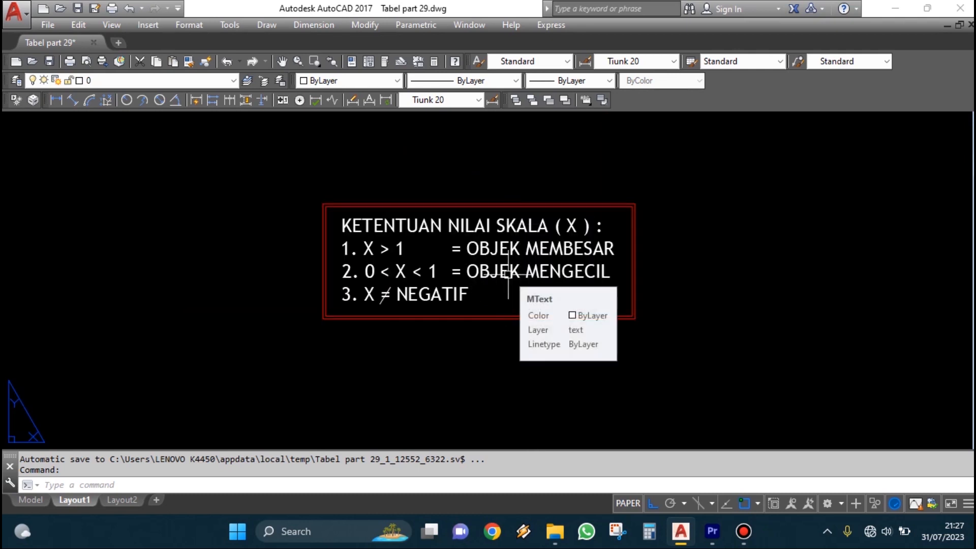
Reread the framed scale-value rules and check the rectangle's width dimension against the target text beside it
scroll(399, 244, "up", 2)
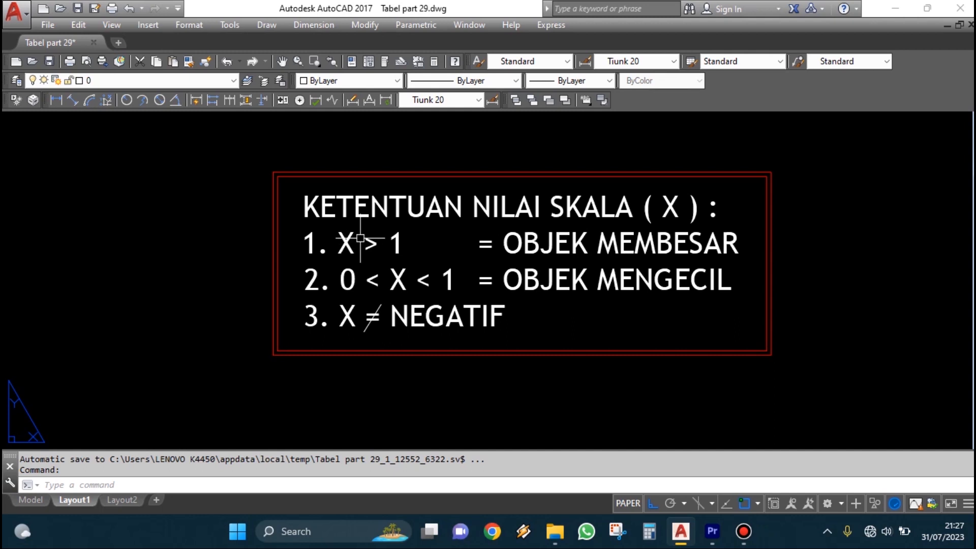
scroll(359, 246, "down", 4)
middle_click_drag(359, 246, 501, 206)
scroll(501, 206, "down", 3)
scroll(493, 261, "up", 5)
scroll(521, 341, "down", 2)
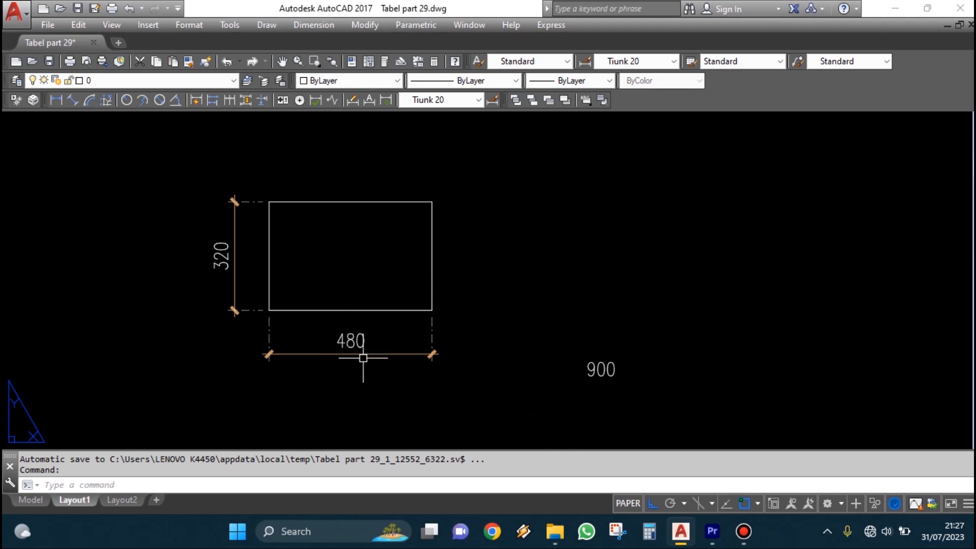
mouse_move(617, 381)
middle_mouse_down()
mouse_move(617, 331)
mouse_move(564, 320)
mouse_move(567, 332)
middle_mouse_up()
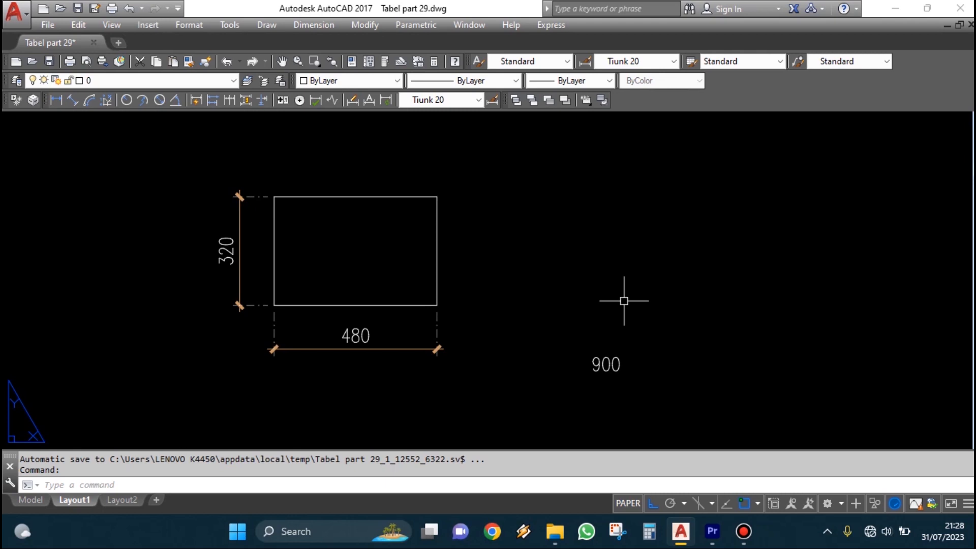
Calculate the enlargement factor as 900/480 with the CAL command
key("Escape")
key("Escape")
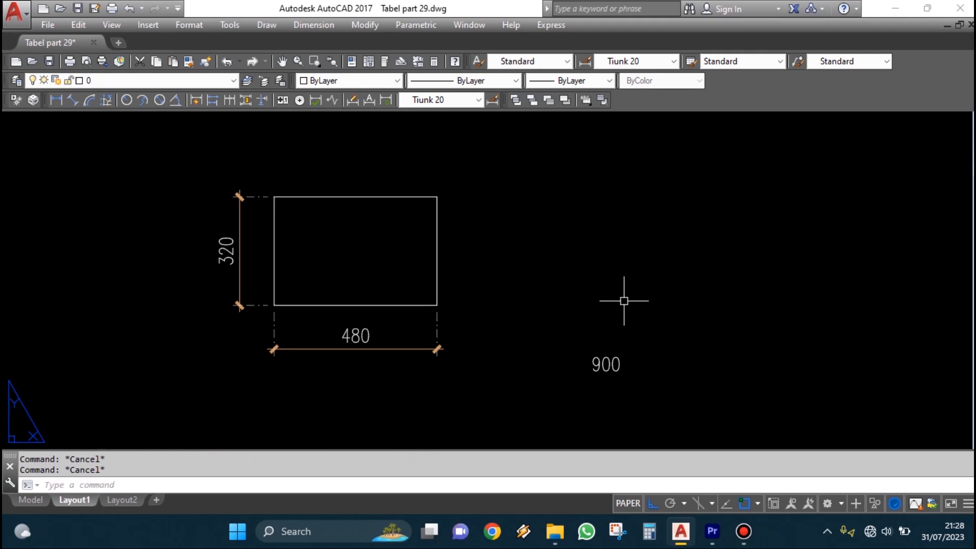
type("CAL")
key("Return")
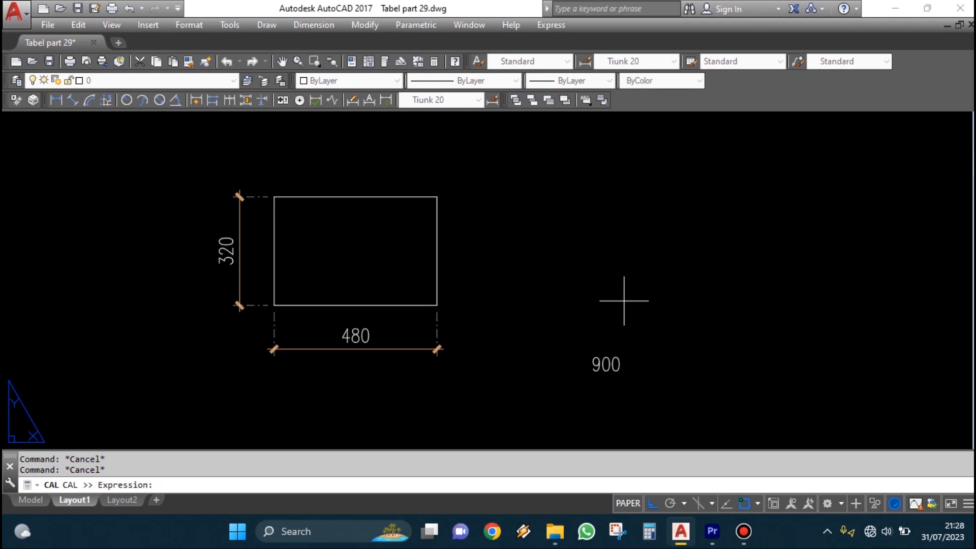
type("900/480")
key("Return")
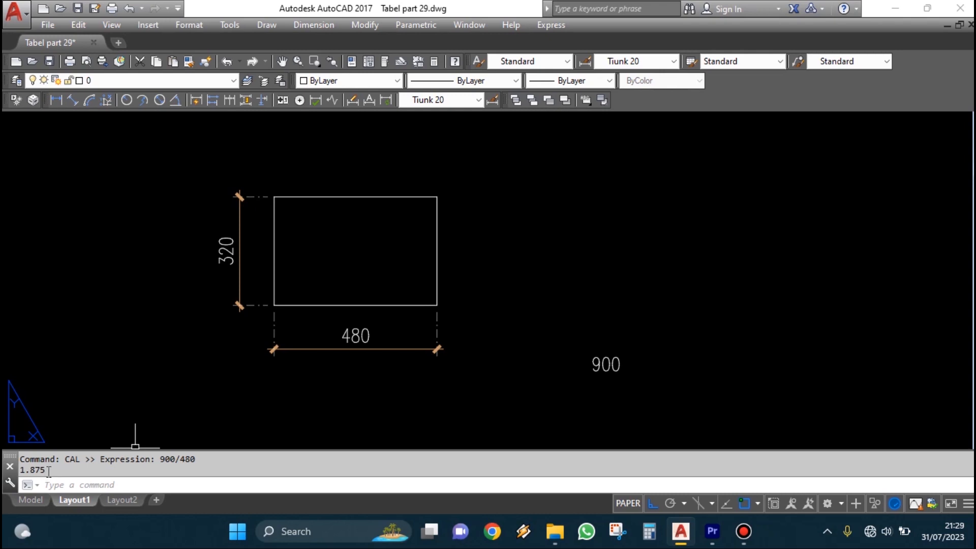
key("Escape")
Scale the rectangle by a factor of 1.875, using its lower-left corner as the base point
middle_click_drag(354, 355, 402, 386)
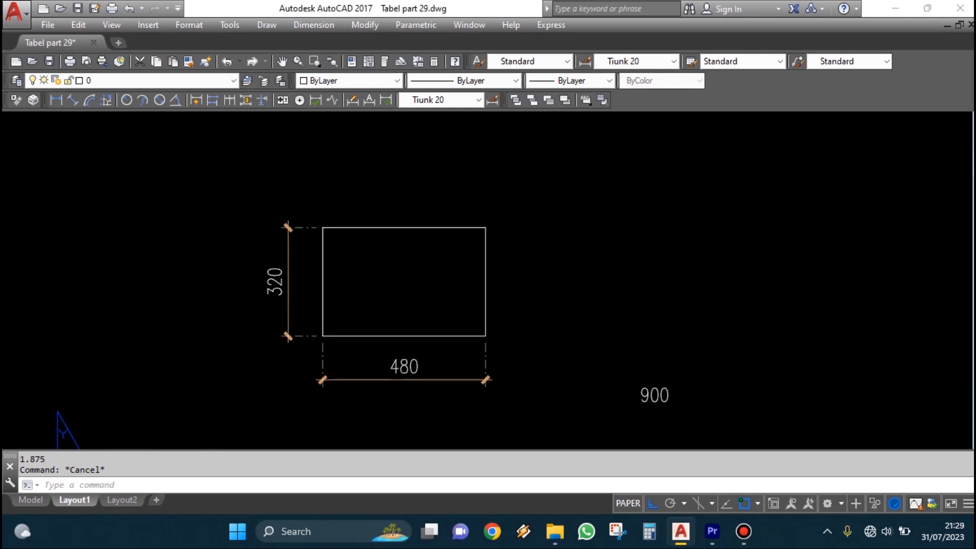
middle_click_drag(508, 370, 443, 364)
key("Escape")
type("sc")
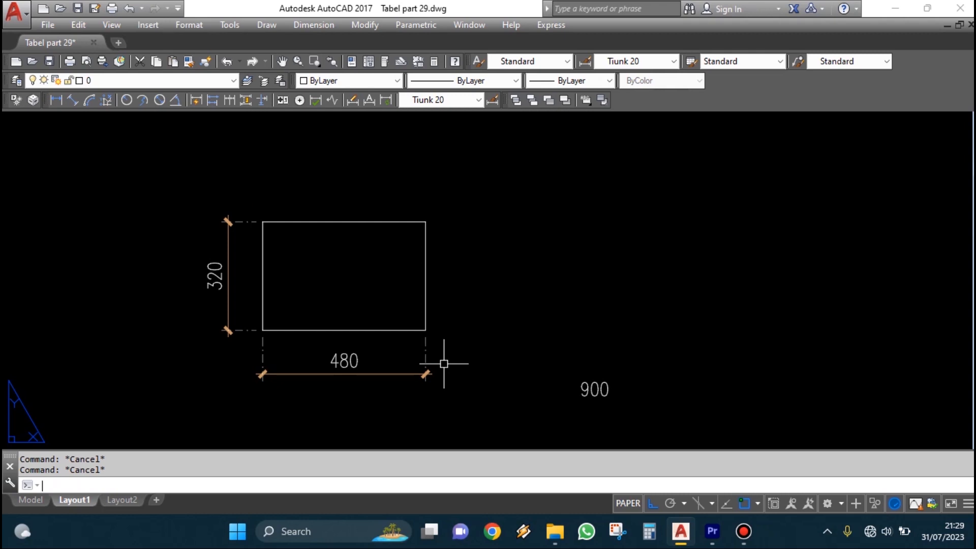
key("Return")
left_click(324, 331)
key("Return")
left_click(288, 329)
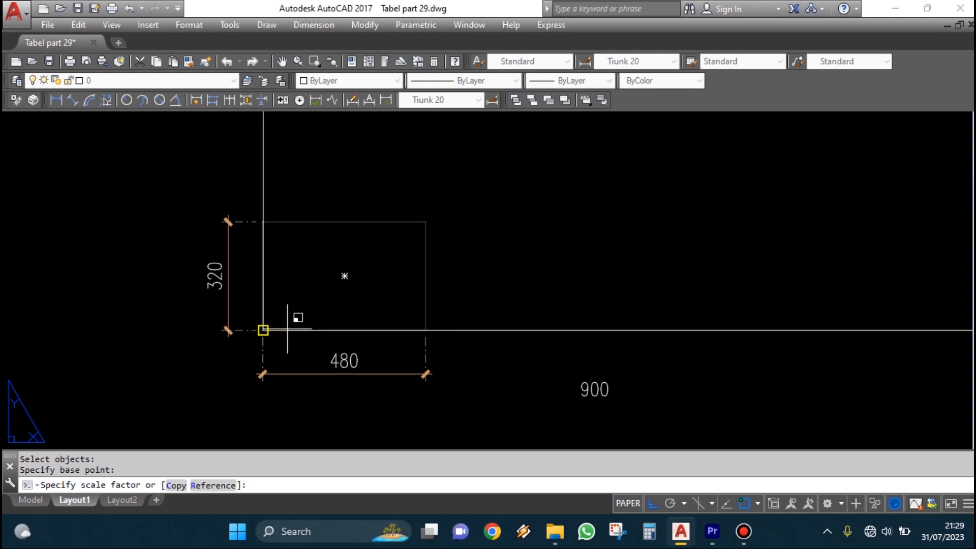
type("1.875")
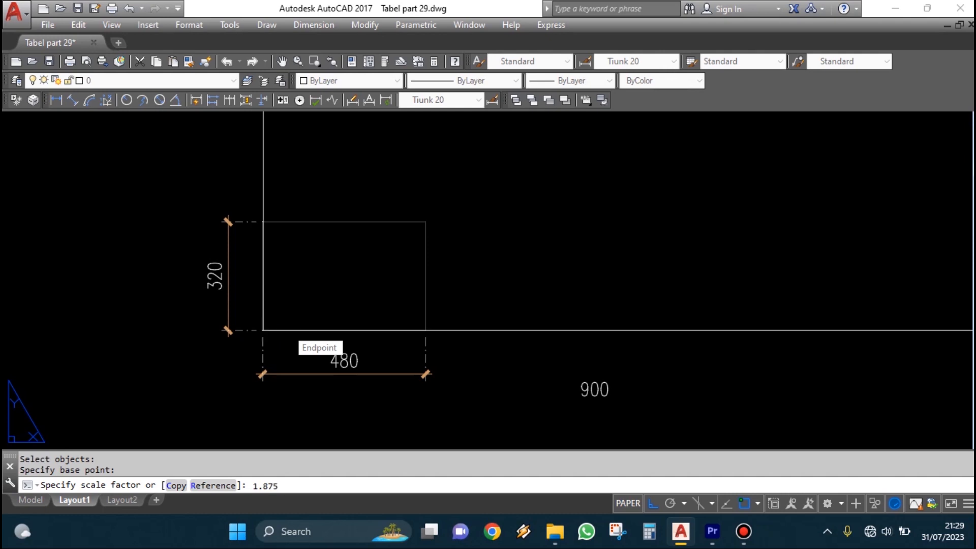
key("Return")
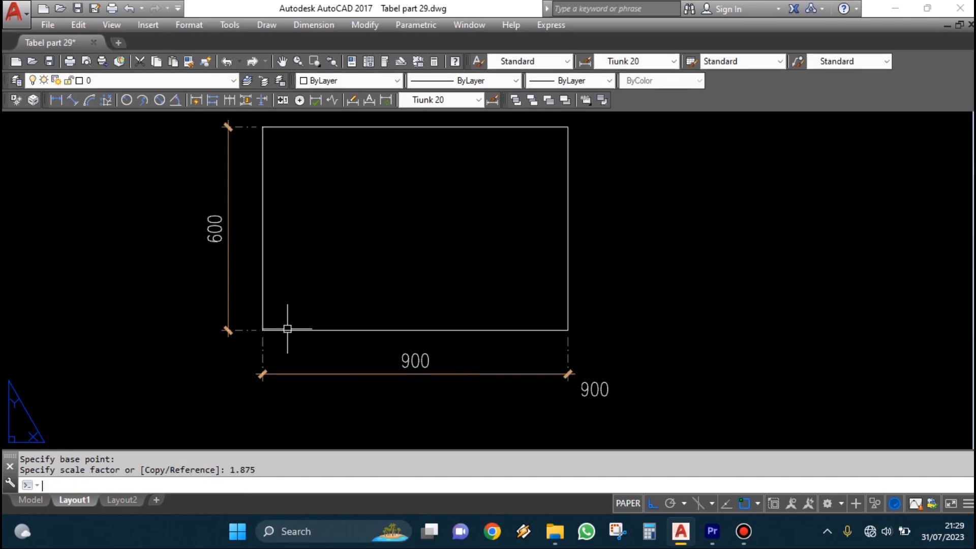
scroll(352, 391, "up", 2)
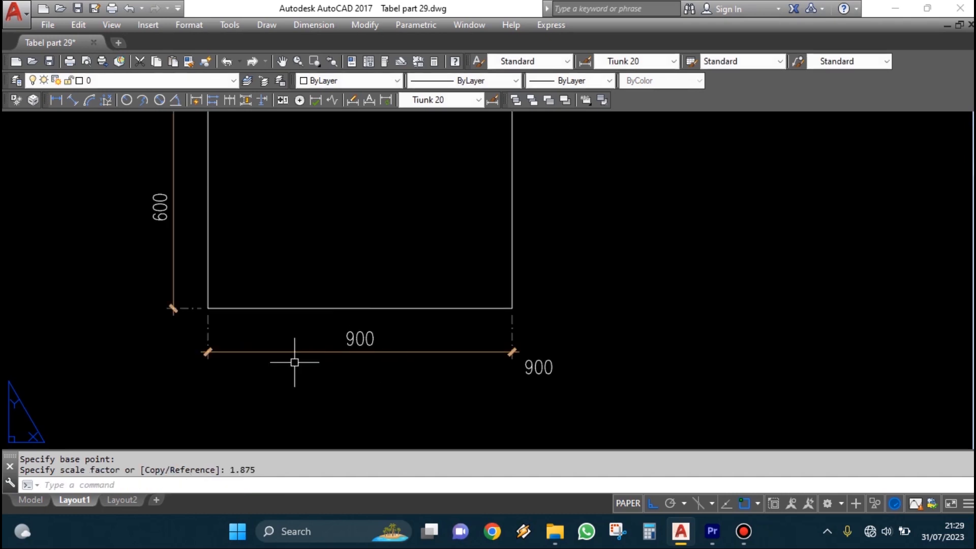
middle_click_drag(352, 346, 391, 383)
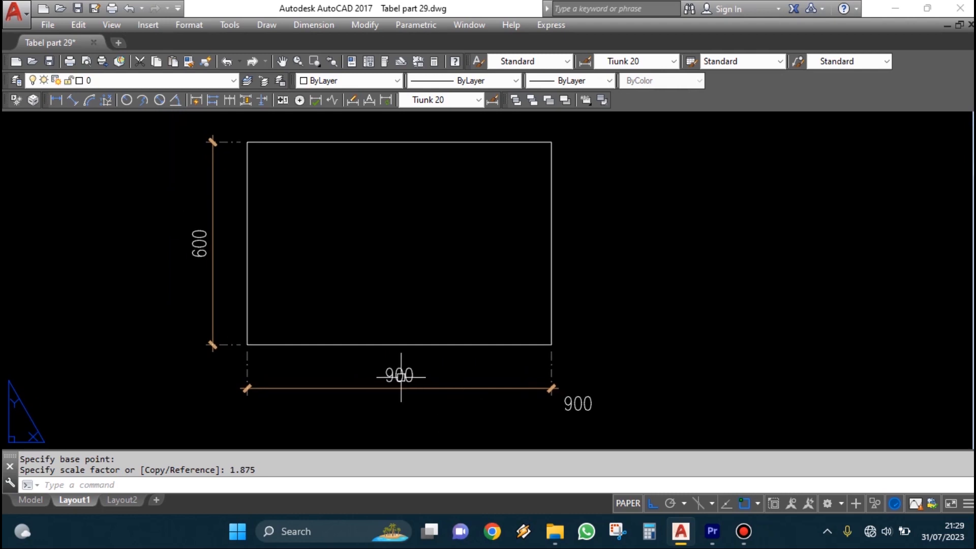
Erase the loose 900 text beside the rectangle's width dimension
right_click(153, 276)
left_click(385, 211)
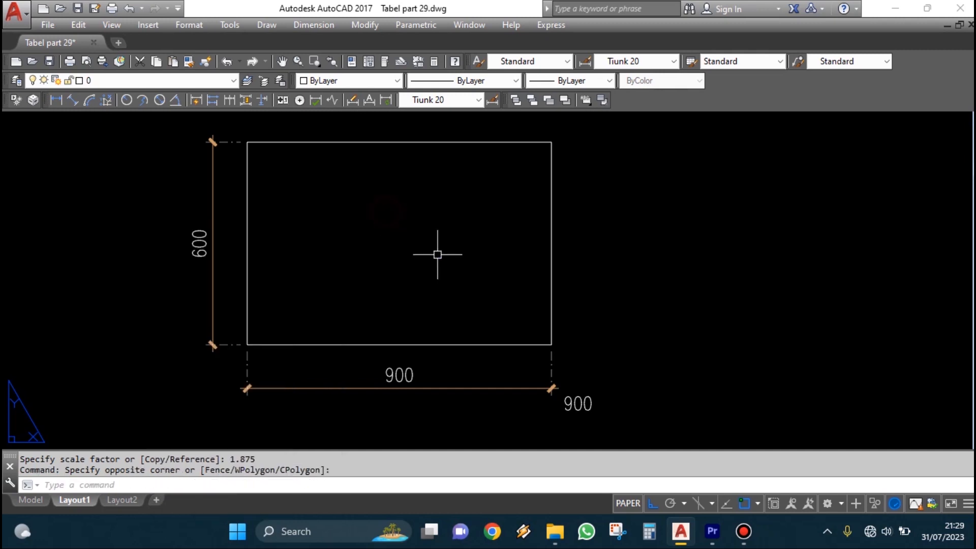
left_click(594, 407)
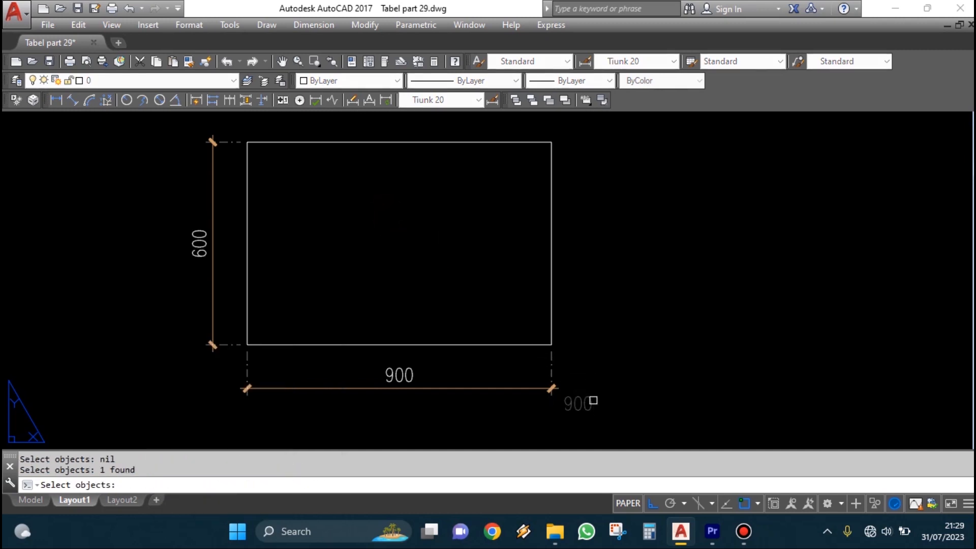
middle_click_drag(622, 378, 593, 392)
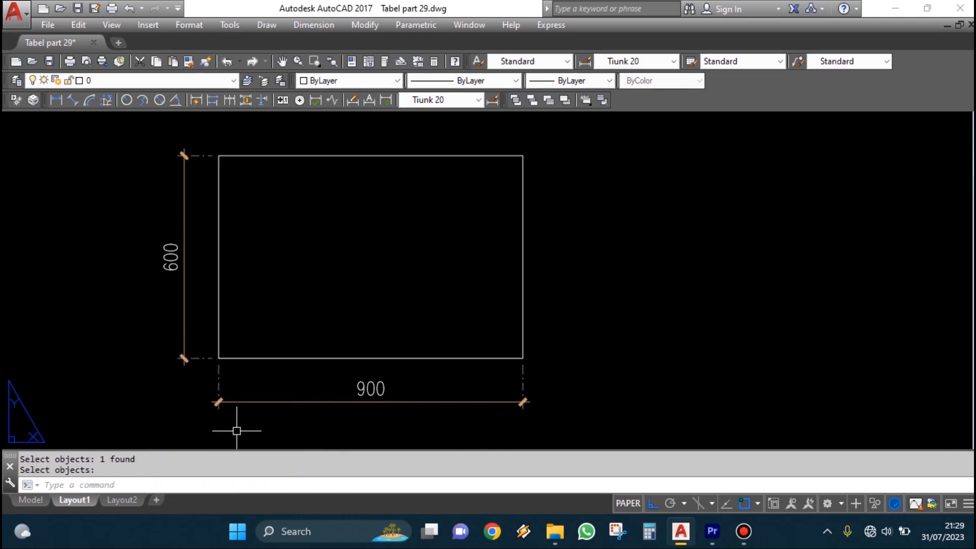
type("CAL")
key("Return")
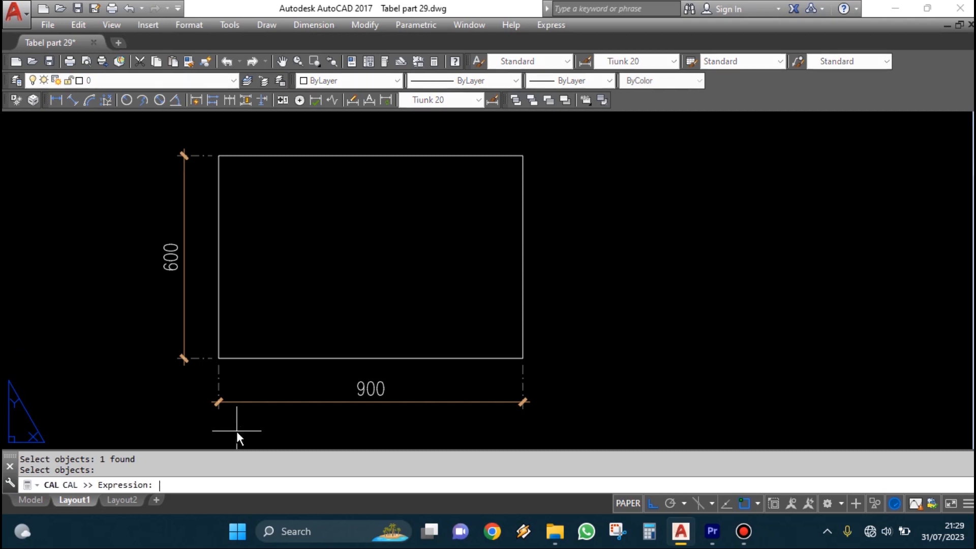
key("Escape")
key("Escape")
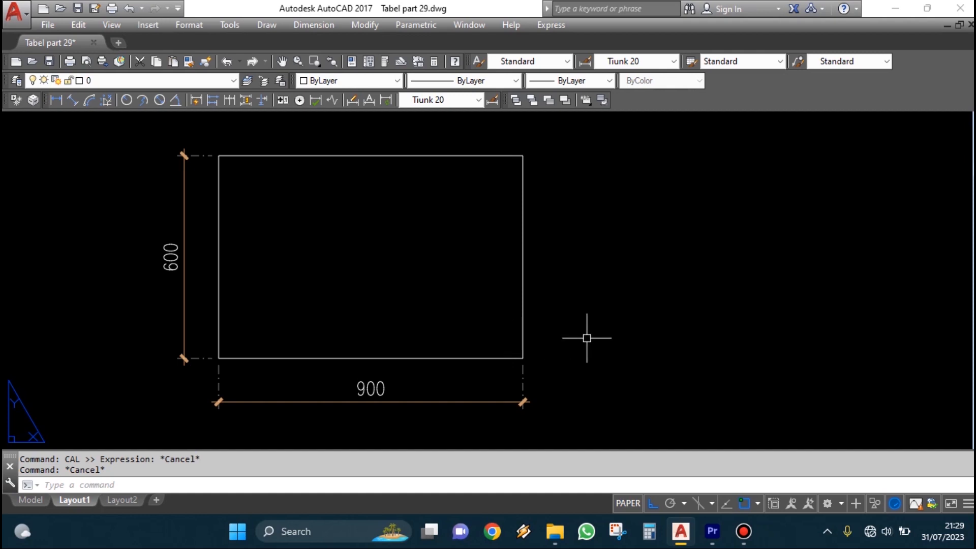
Open the QuickCalc calculator and look through its number pad and scientific functions
key("ctrl+8")
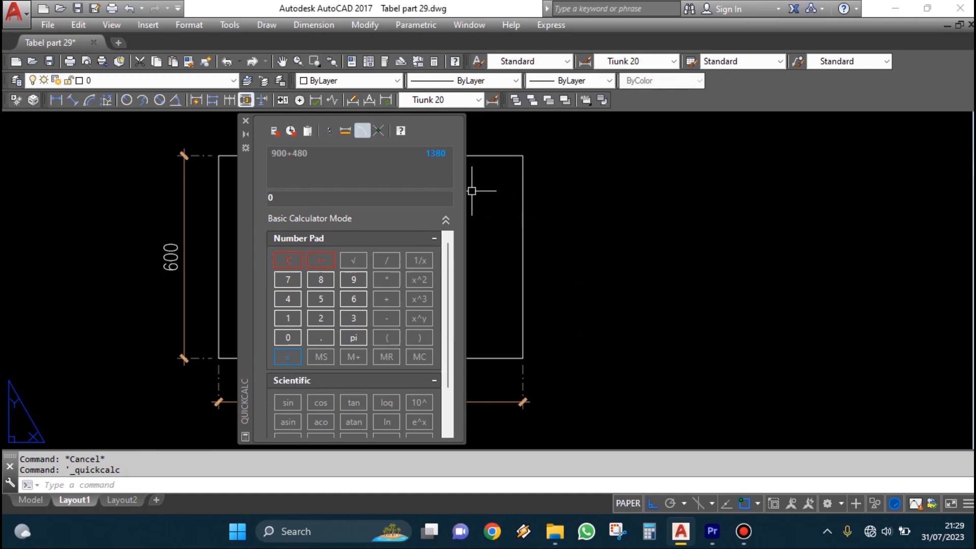
scroll(366, 295, "down", 2)
scroll(392, 324, "up", 2)
scroll(379, 345, "down", 2)
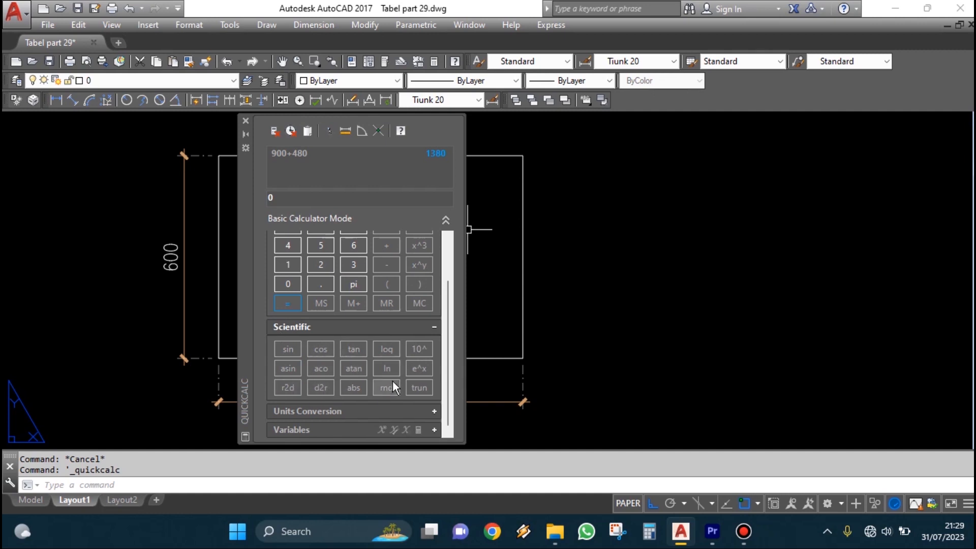
scroll(392, 356, "up", 2)
scroll(355, 310, "down", 2)
scroll(315, 275, "up", 2)
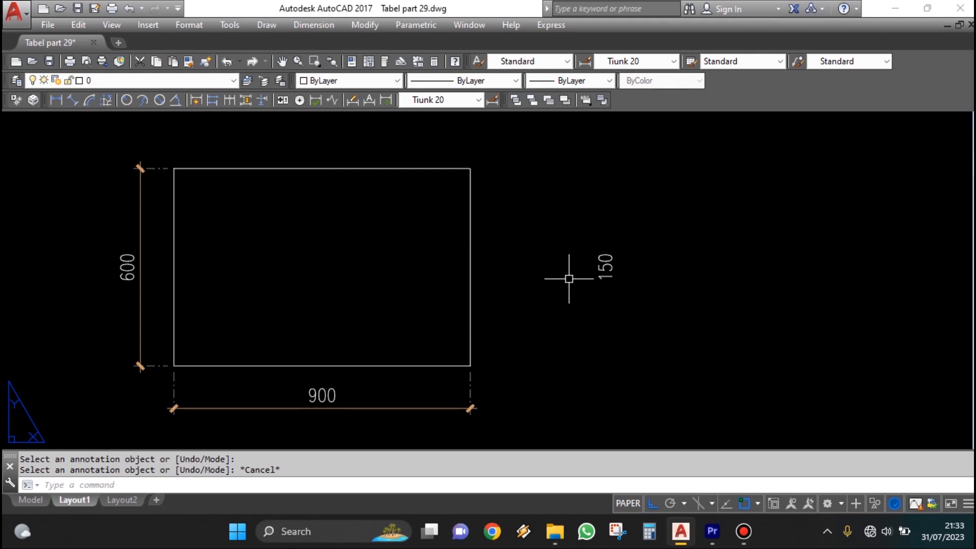
Review the scale-value rules for reduction, and compare the rectangle's height dimension with the 150 text beside it
scroll(274, 307, "down", 4)
scroll(338, 355, "up", 8)
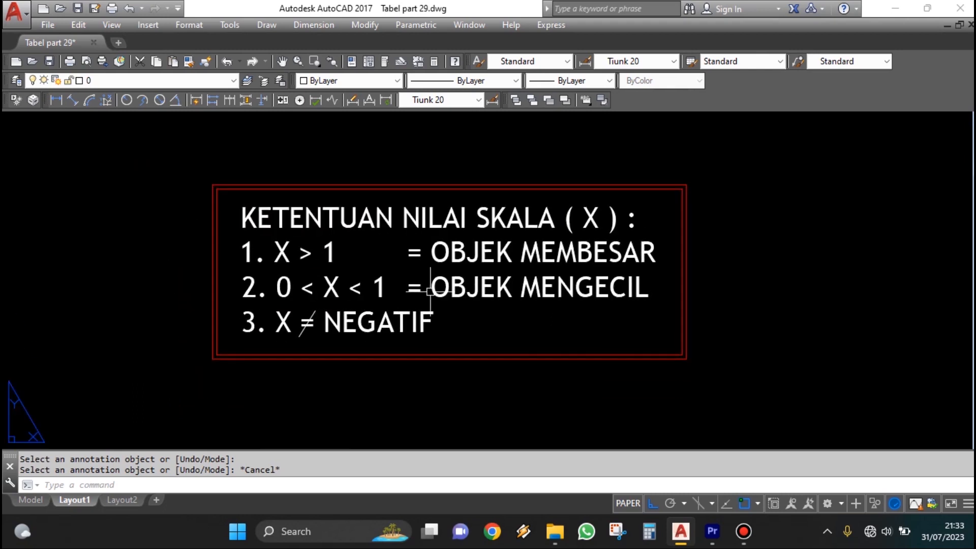
scroll(437, 378, "down", 5)
middle_click_drag(436, 378, 448, 228)
scroll(425, 376, "up", 2)
middle_click_drag(480, 373, 448, 263)
middle_click_drag(556, 316, 556, 331)
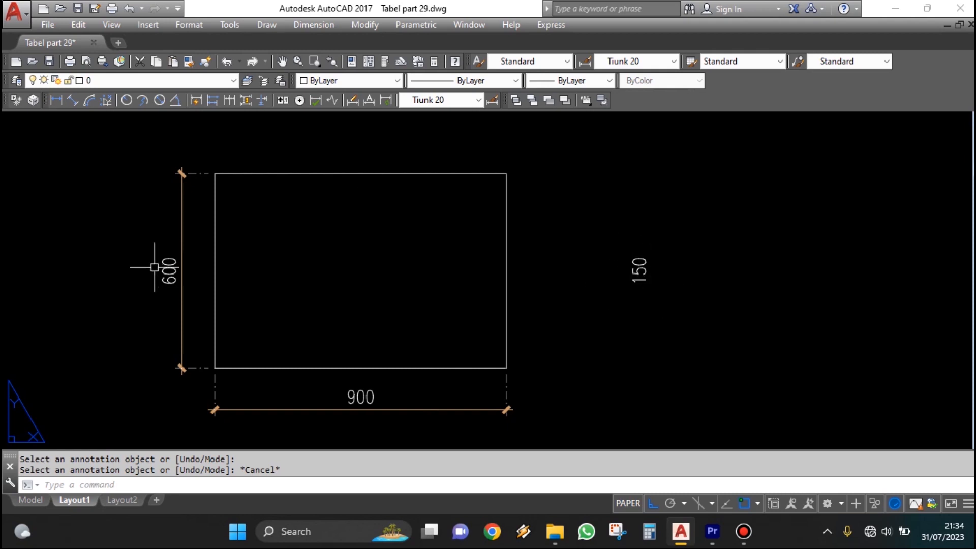
Calculate the reduction factor as 150/600 with the CAL command
type("CAL")
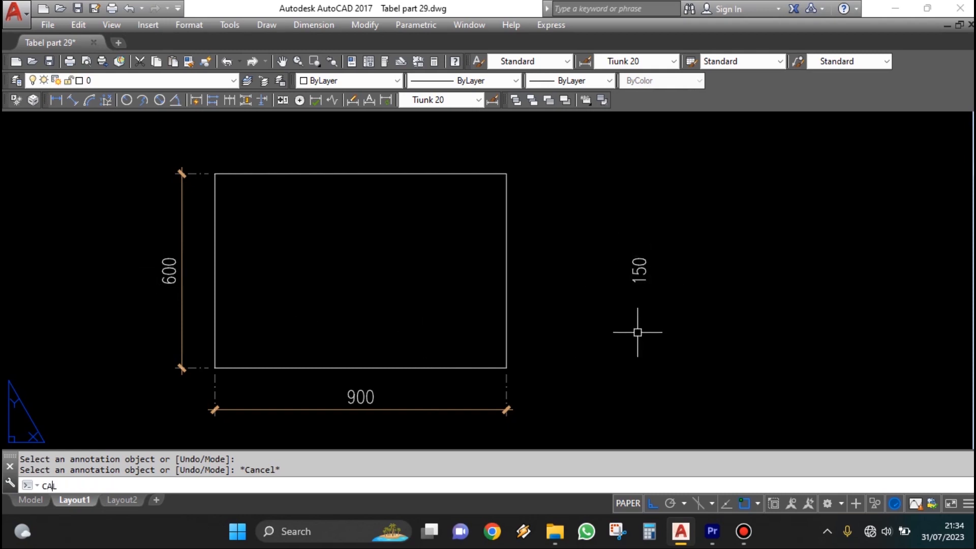
key("Return")
type("15")
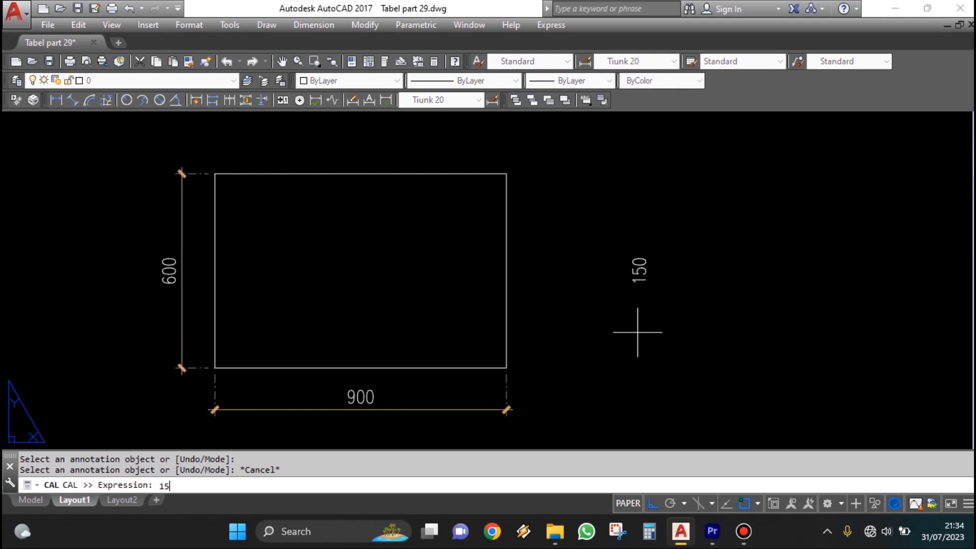
type("0/600")
key("Return")
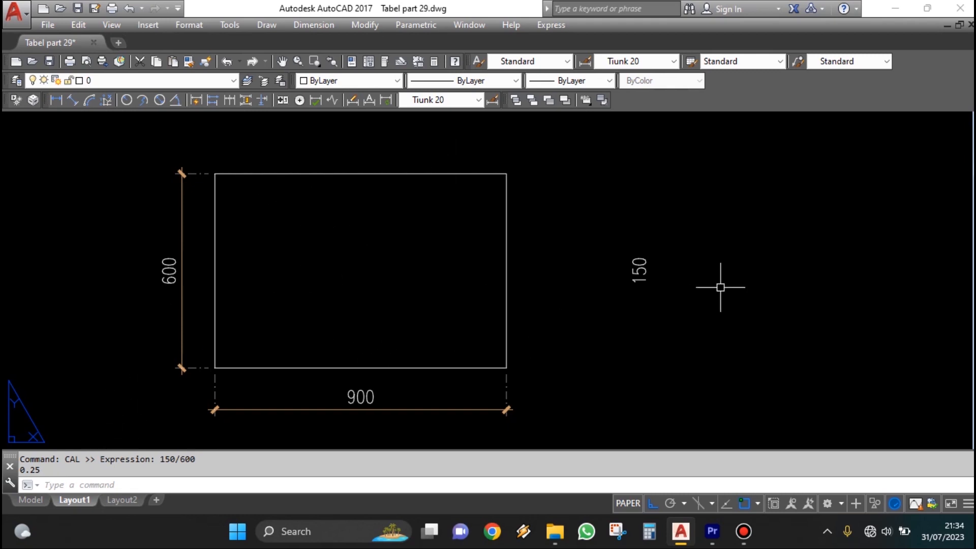
Erase the loose 150 text beside the rectangle
type("E")
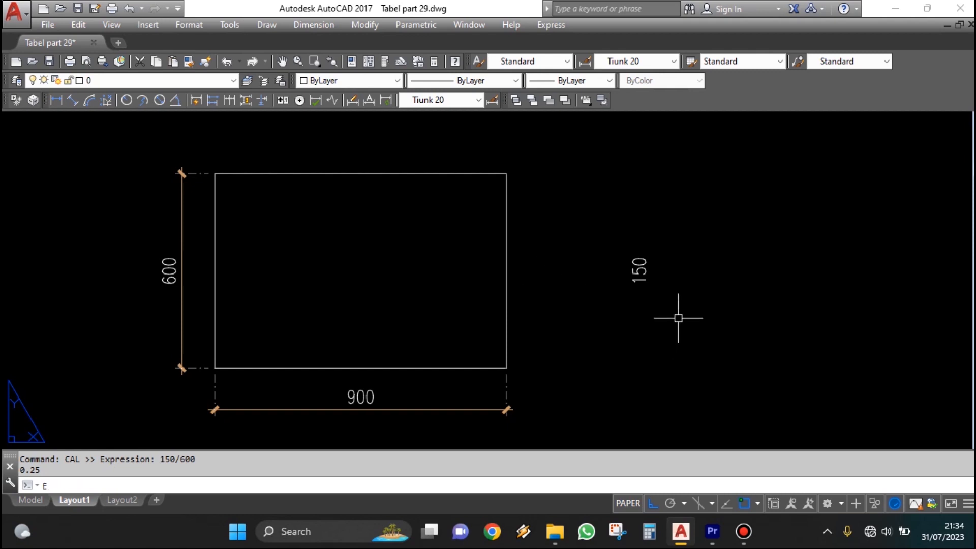
key("Return")
left_click(678, 318)
left_click(613, 211)
key("Return")
key("Escape")
type("CO")
key("Return")
key("Escape")
Scale the rectangle by a factor of 0.25 from its lower-left corner
type("SC")
key("Return")
left_click(529, 288)
left_click(412, 303)
middle_click_drag(412, 305, 486, 296)
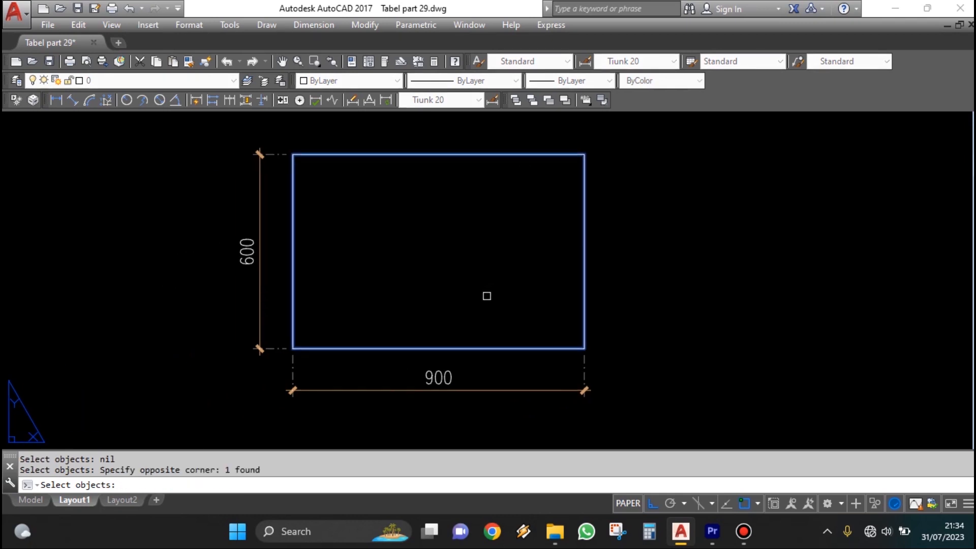
key("Return")
middle_click_drag(390, 307, 369, 328)
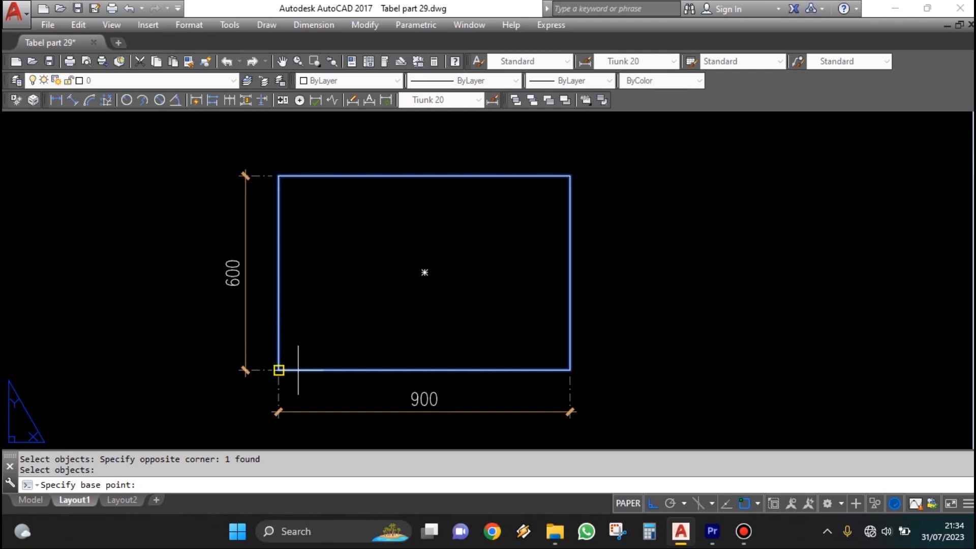
left_click(279, 370)
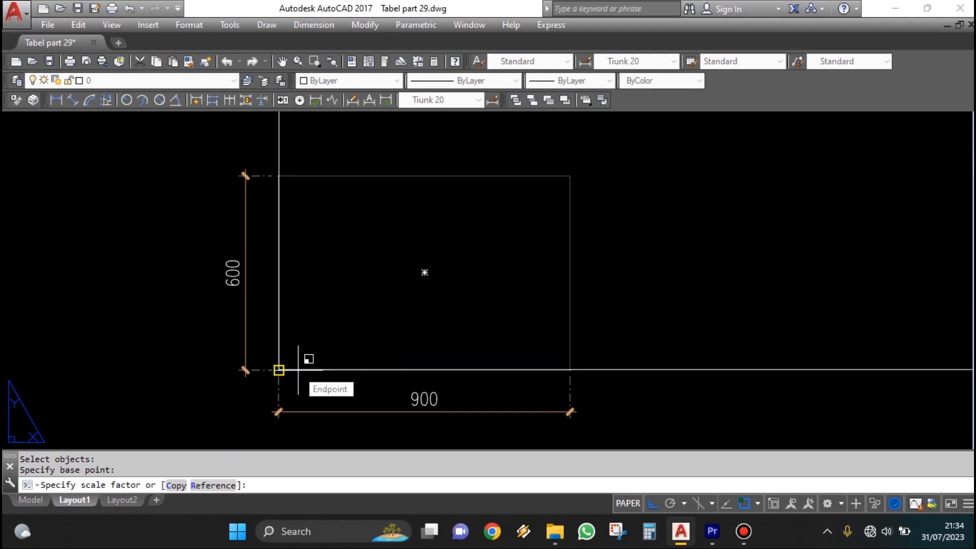
type("0.25")
key("Return")
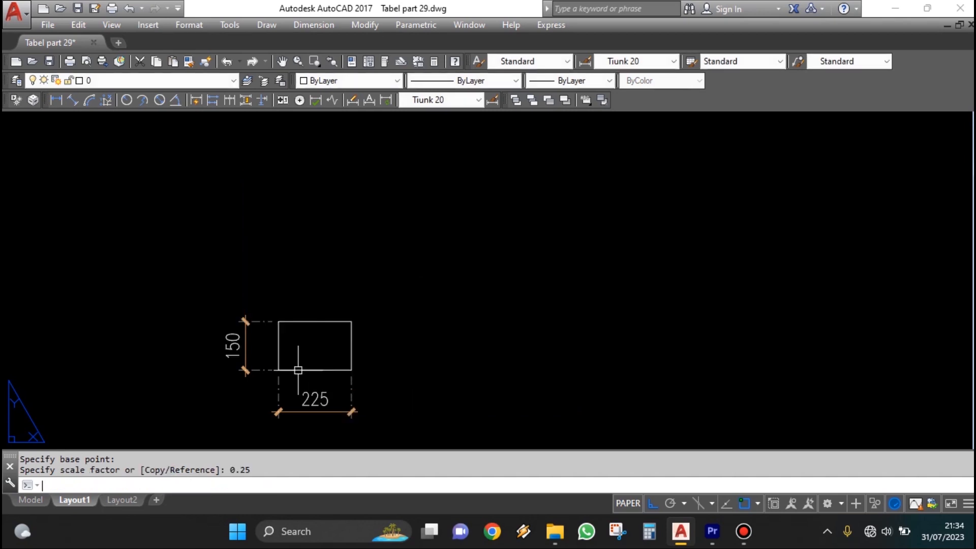
scroll(285, 372, "up", 4)
scroll(186, 370, "down", 2)
mouse_move(187, 370)
middle_mouse_down()
mouse_move(213, 283)
mouse_move(226, 300)
middle_mouse_up()
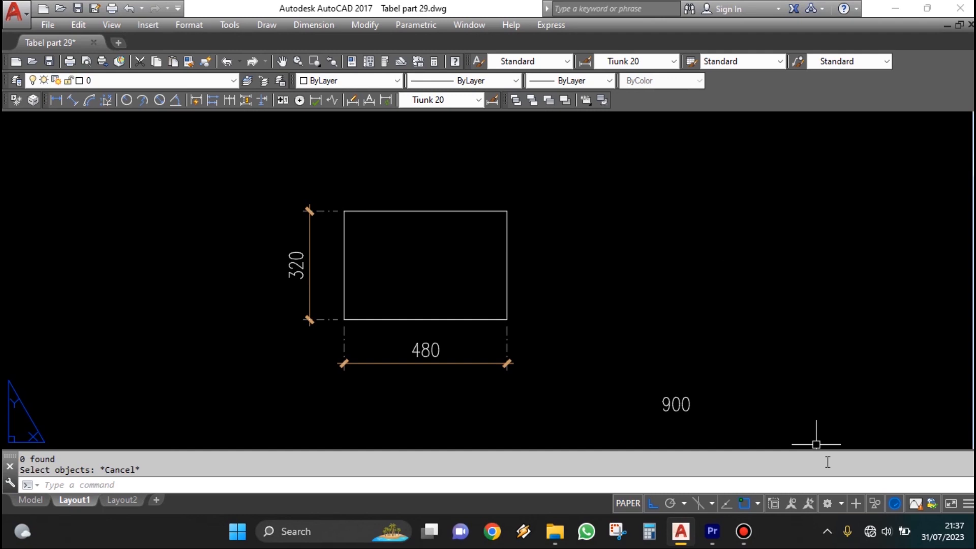
Scale the rectangle from its lower-left corner with the Reference option, using a reference length of 480 and a new length of 900
middle_click_drag(551, 280, 552, 320)
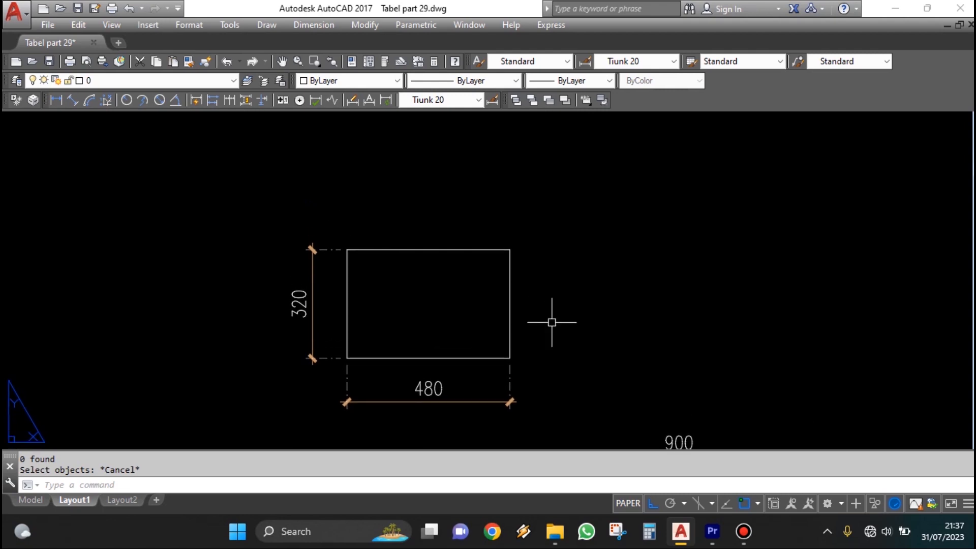
middle_click_drag(534, 285, 519, 243)
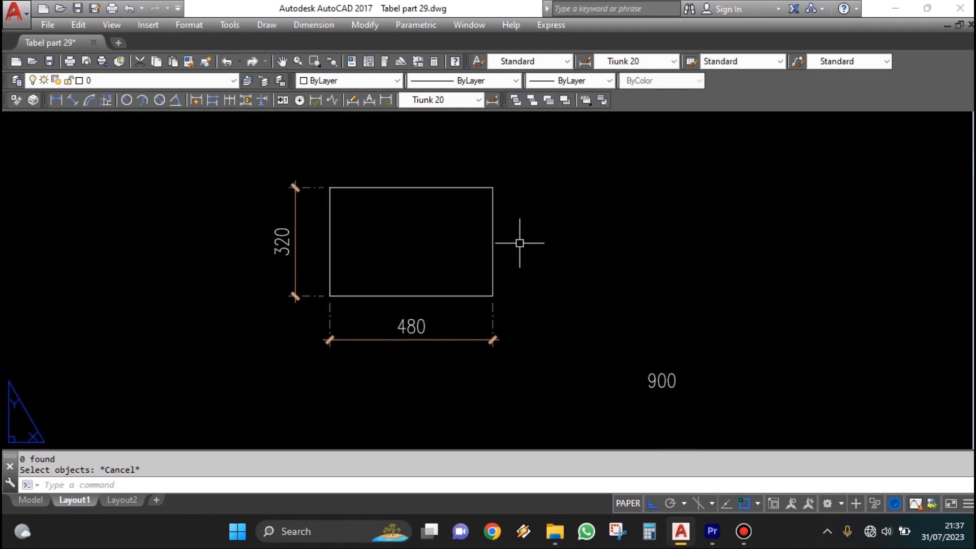
type("sc")
key("Return")
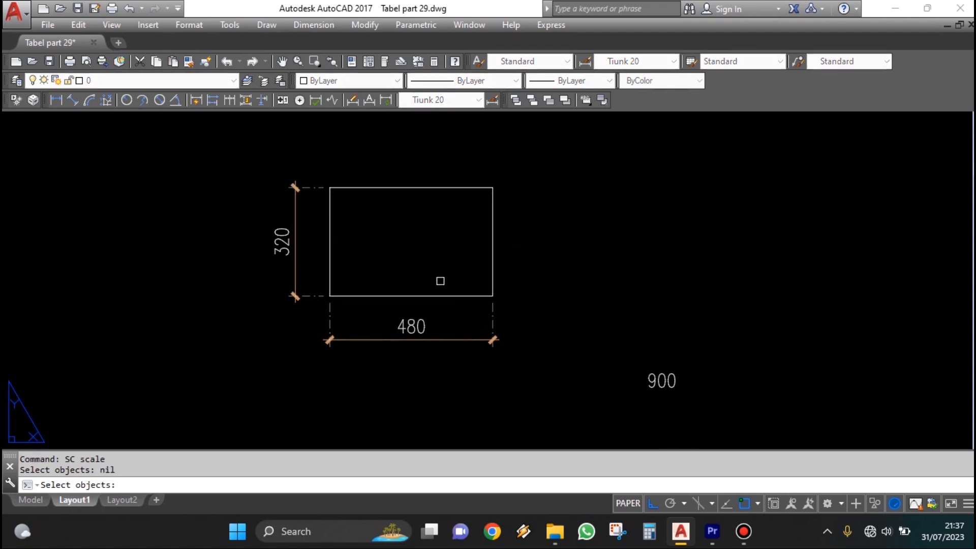
left_click(496, 252)
left_click(441, 260)
key("Return")
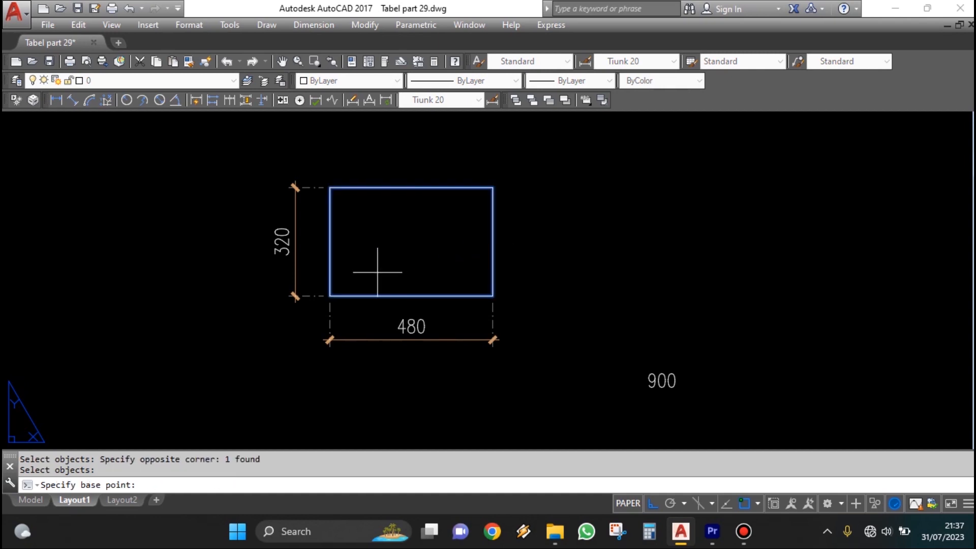
left_click(352, 293)
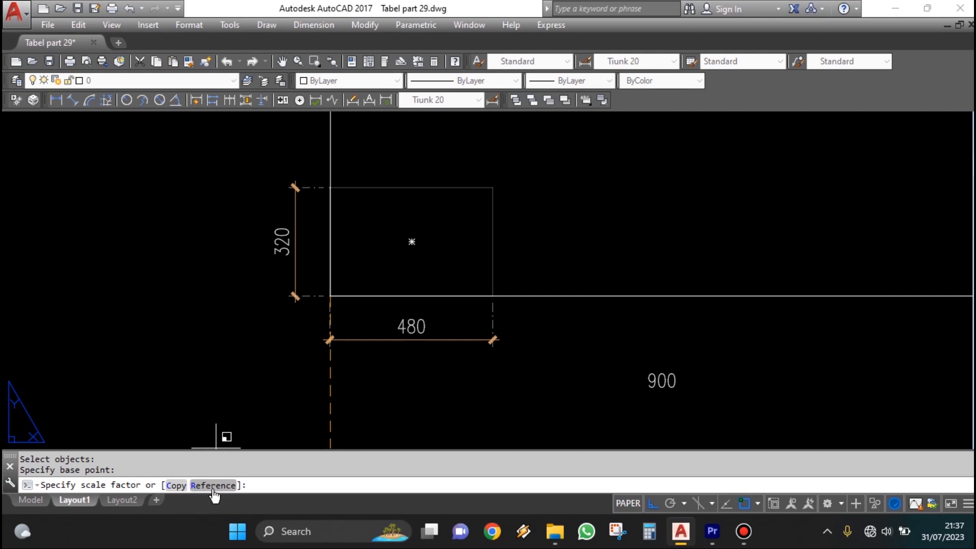
type("R")
key("Return")
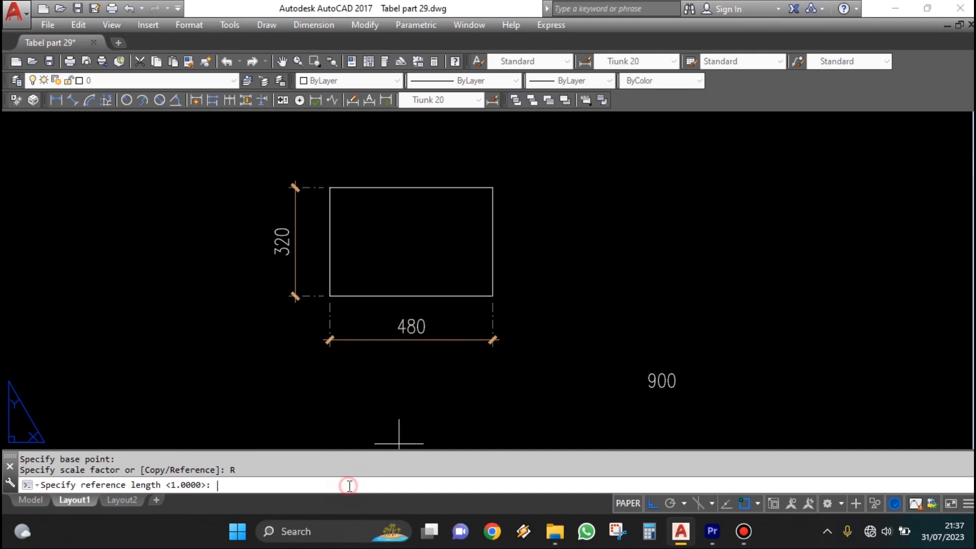
type("480")
key("Return")
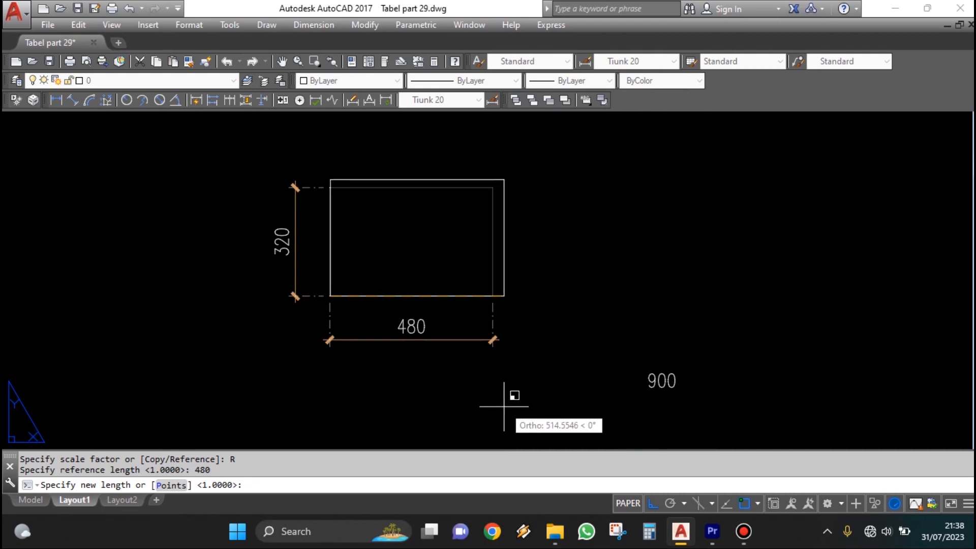
type("00")
key("Return")
scroll(491, 377, "down", 4)
scroll(543, 366, "up", 4)
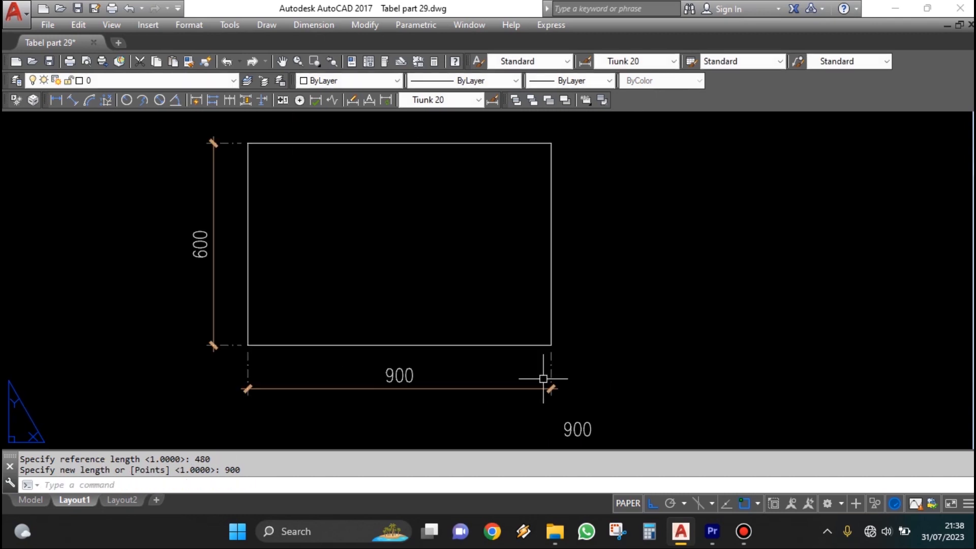
Erase the loose 900 text and scale the rectangle from its lower-left corner by reference length 600 and new length 150
middle_click_drag(407, 378, 380, 319)
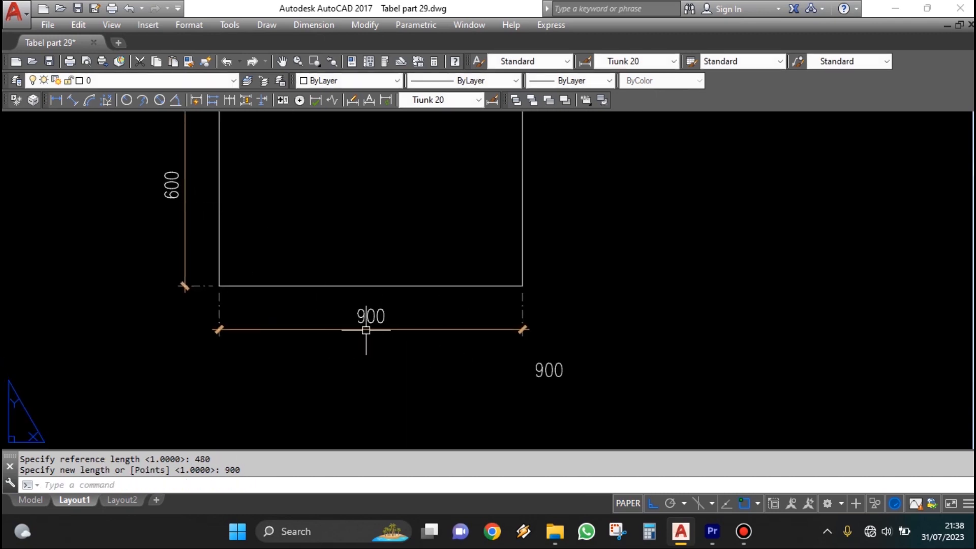
middle_click_drag(147, 173, 160, 215)
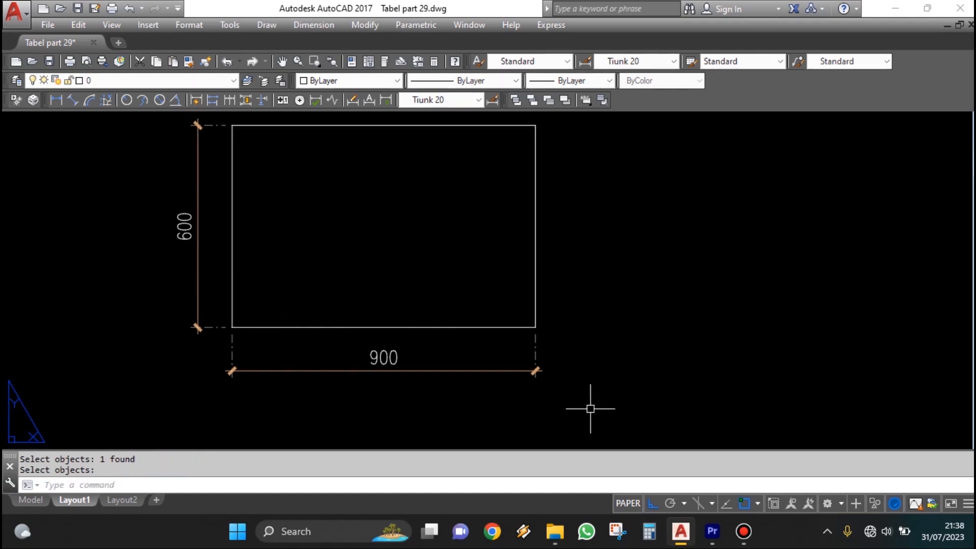
middle_click_drag(297, 320, 356, 337)
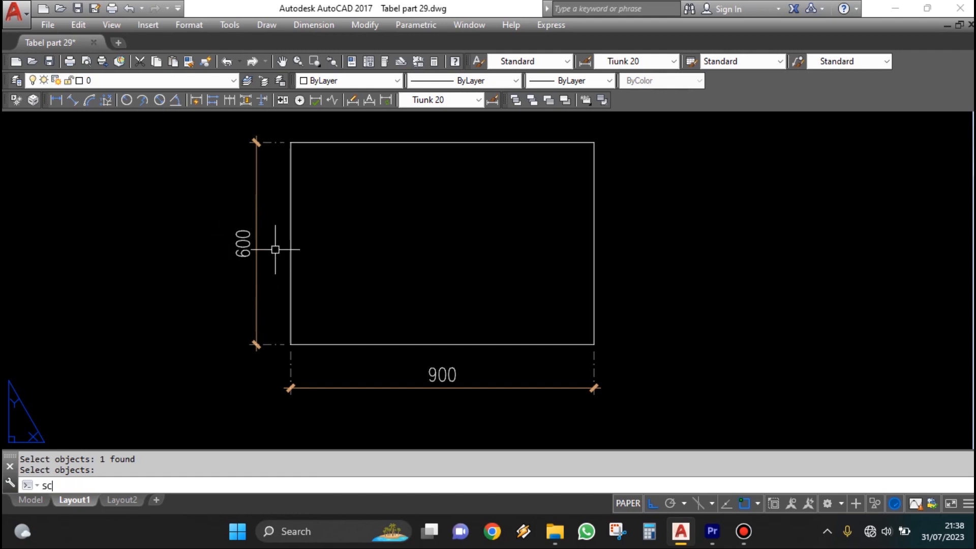
key("Return")
left_click(352, 345)
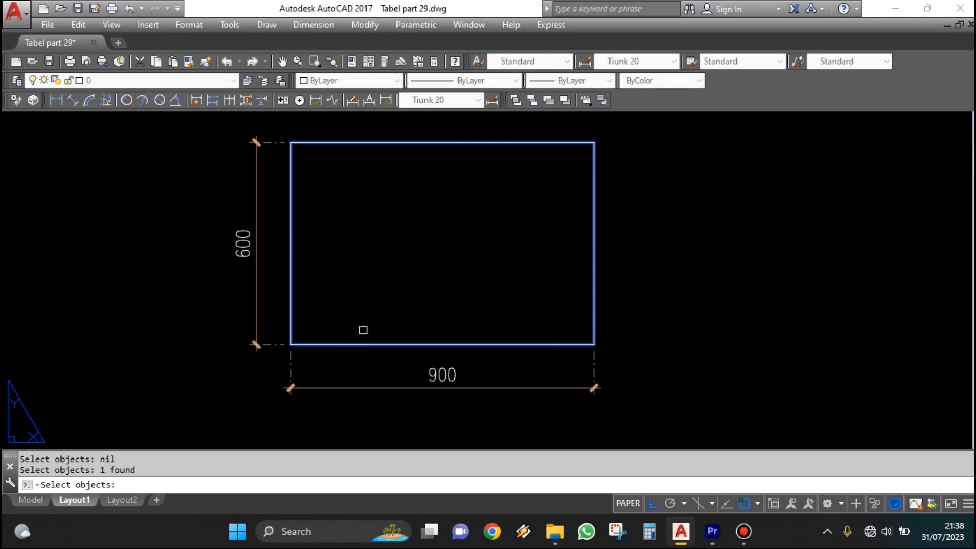
key("Return")
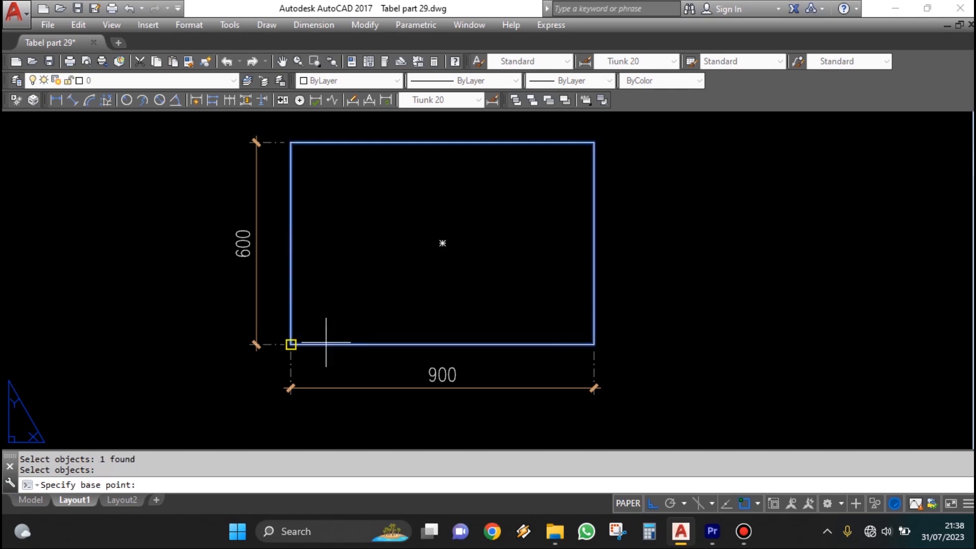
left_click(326, 343)
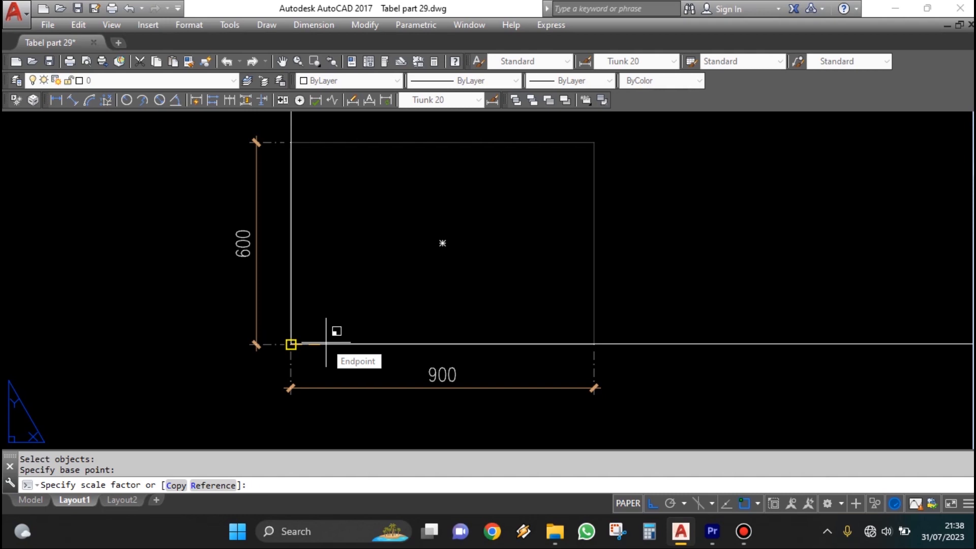
type("R")
key("Return")
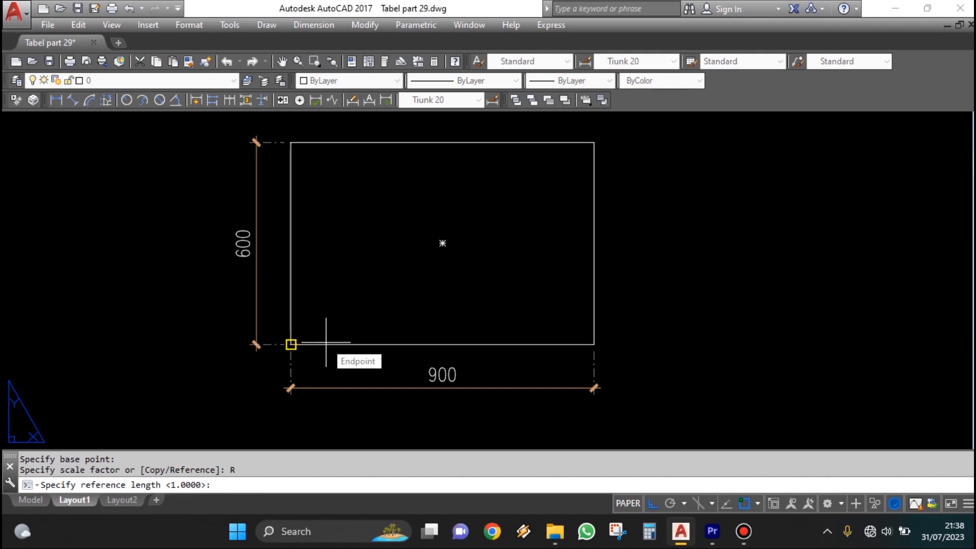
type("600")
key("Return")
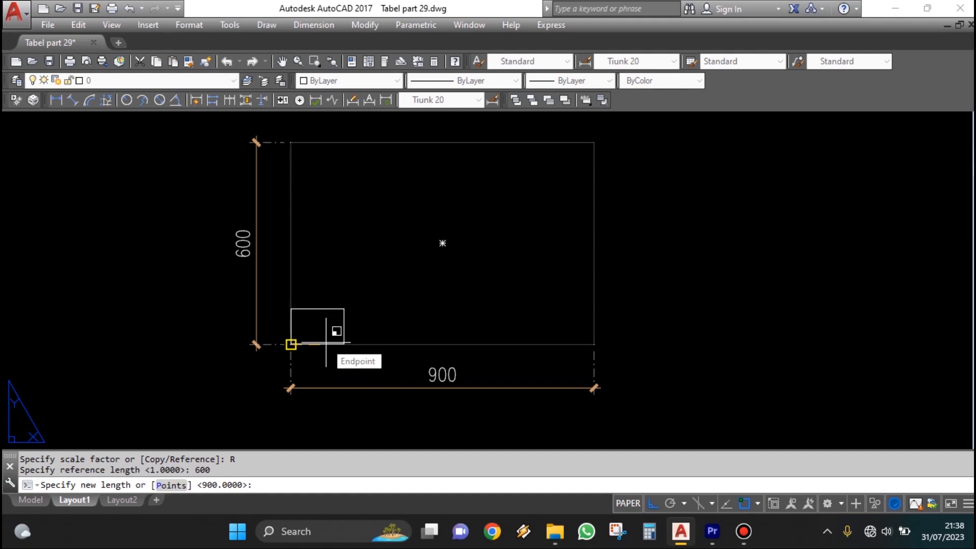
key("Return")
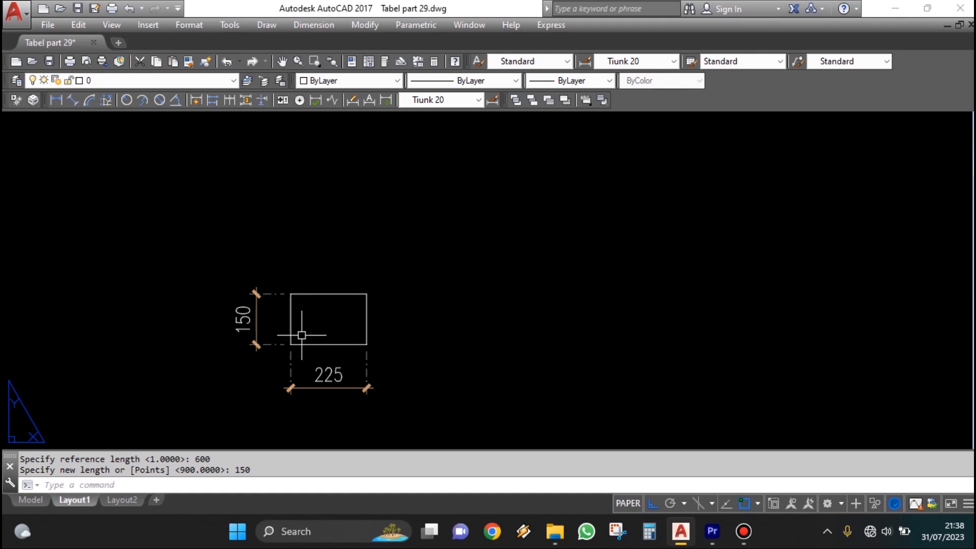
middle_click_drag(317, 354, 437, 311)
scroll(437, 311, "up", 2)
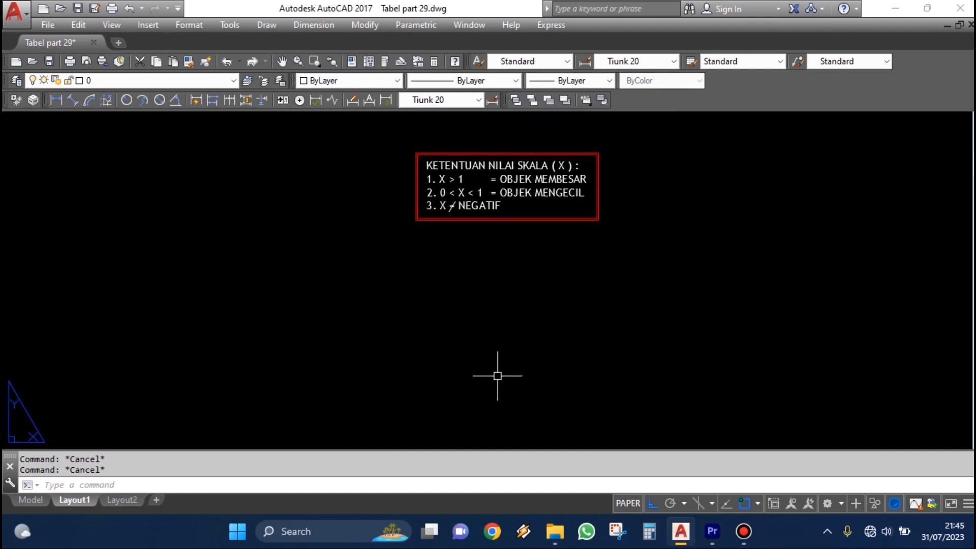
Draw a freehand rectangle about 752 units wide below the scale-value rules box
type("rec")
key("Return")
left_click(474, 366)
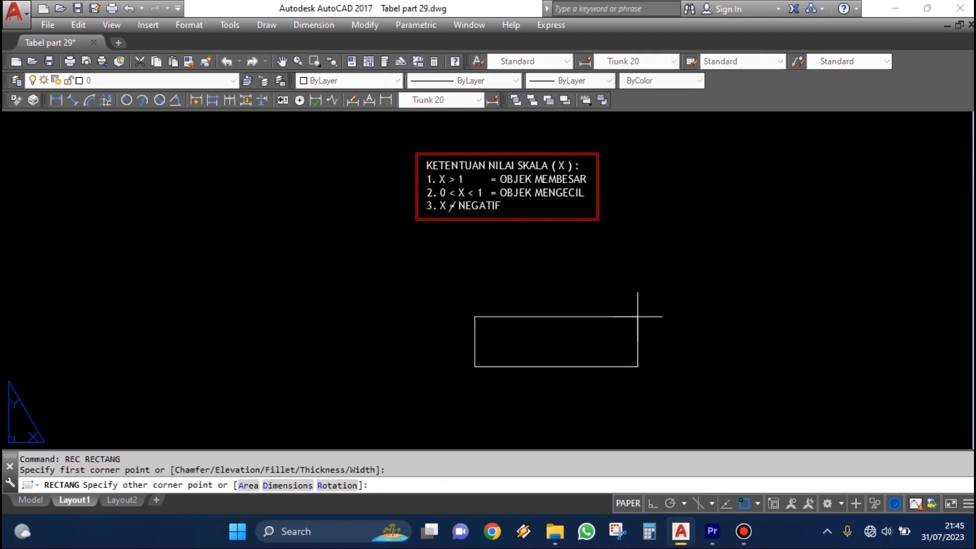
left_click(624, 319)
scroll(583, 385, "up", 4)
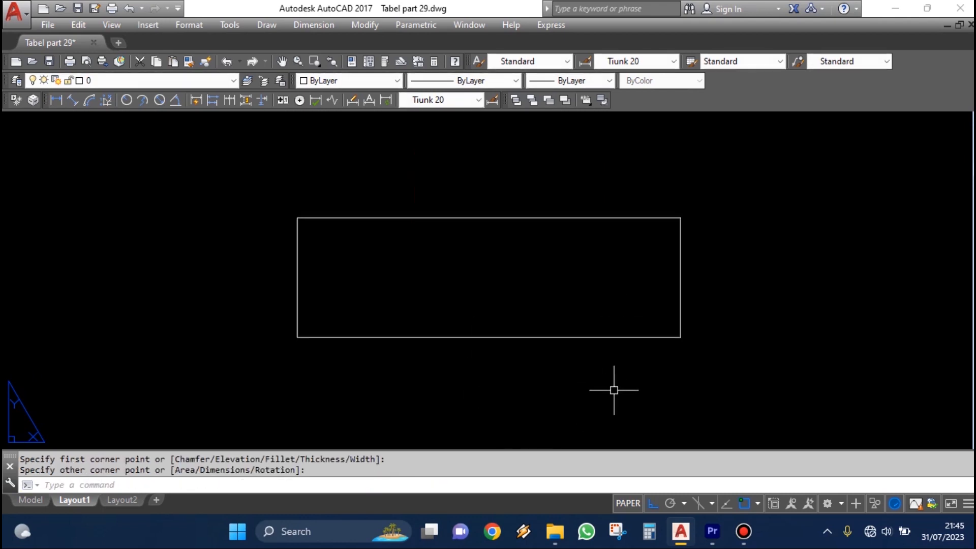
Measure the length of the new rectangle's bottom edge with the DIST command
middle_click_drag(486, 336, 523, 277)
type("di")
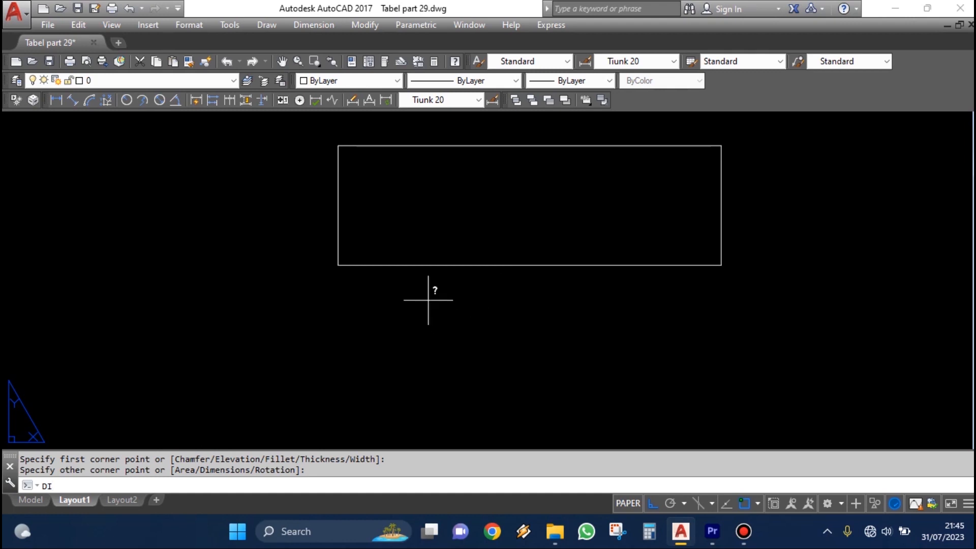
key("Return")
left_click(410, 269)
left_click(718, 265)
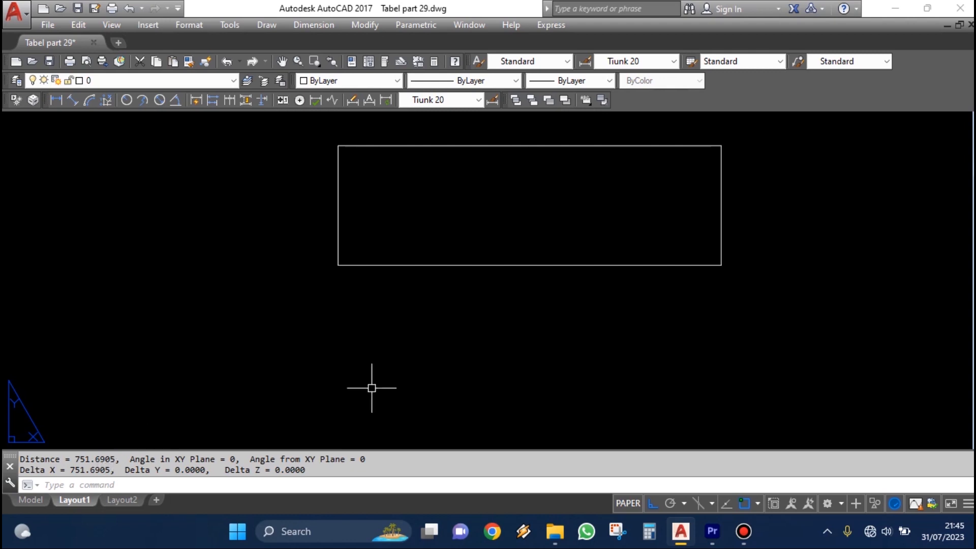
key("Escape")
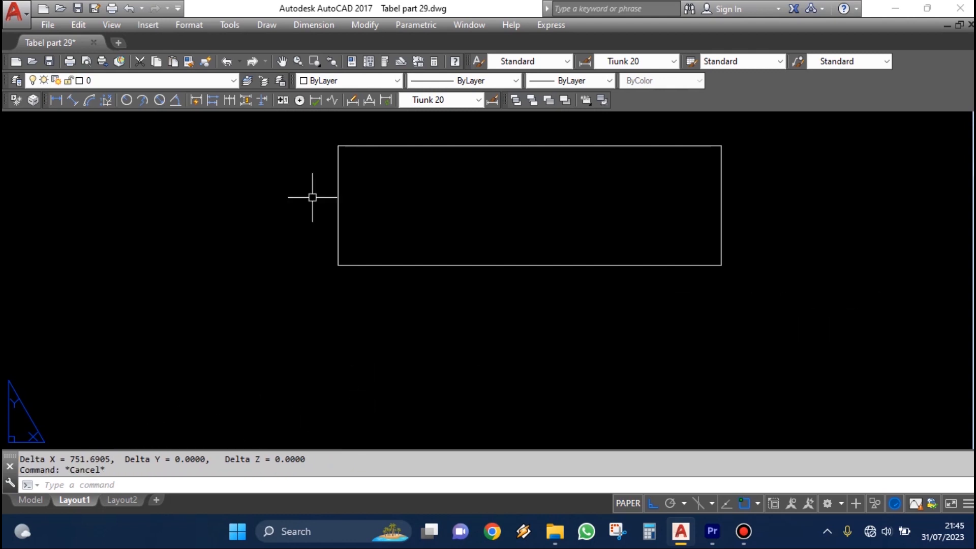
Add a linear dimension below the new rectangle's bottom edge
left_click(56, 100)
key("Return")
left_click(525, 265)
left_click(523, 360)
Set the precision of the rectangle's width dimension to eight decimal places and close its properties
double_click(360, 356)
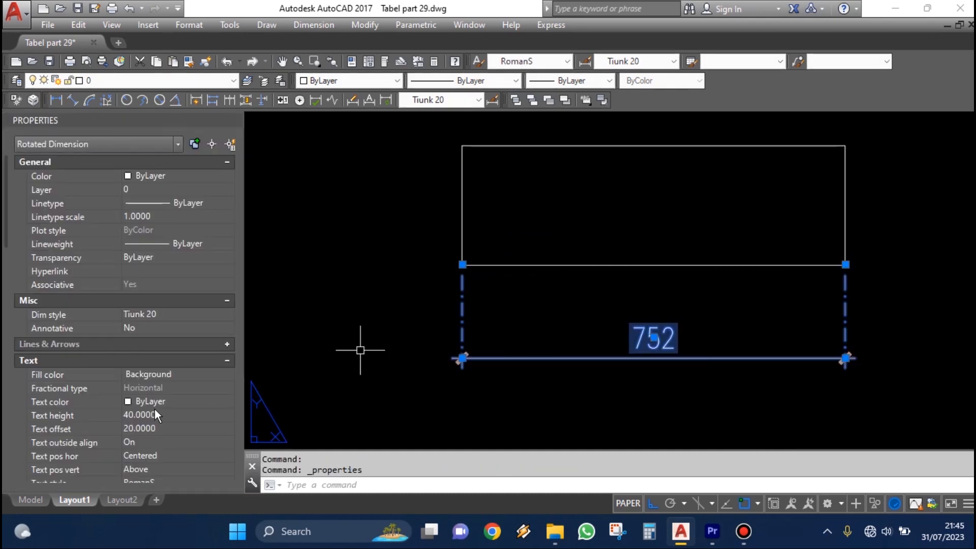
scroll(158, 365, "down", 10)
left_click(141, 270)
left_click(153, 273)
left_click(164, 386)
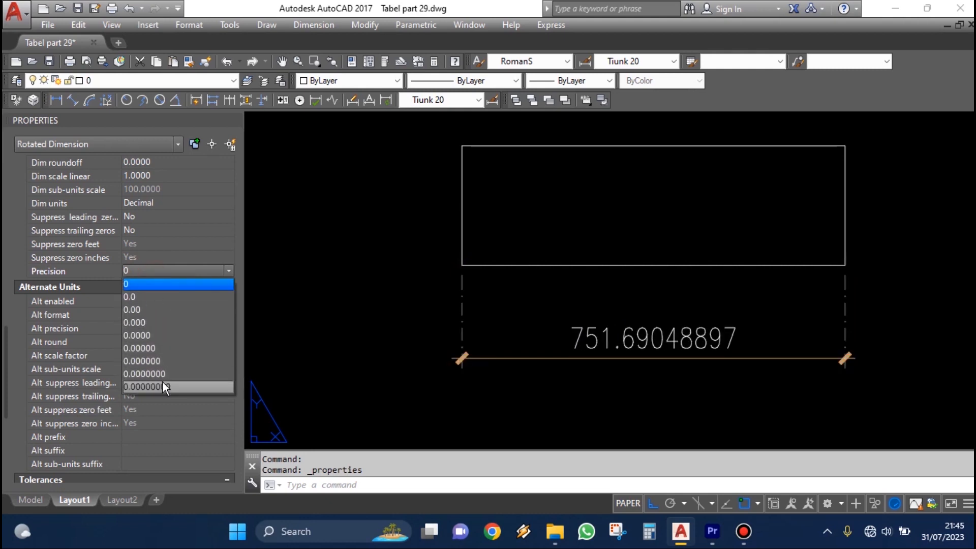
key("Escape")
scroll(553, 352, "down", 3)
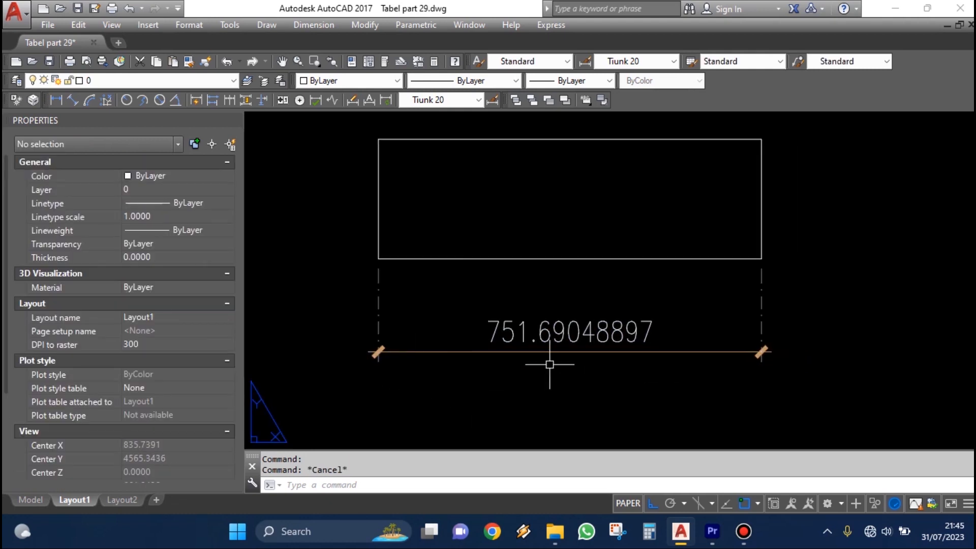
scroll(551, 360, "up", 3)
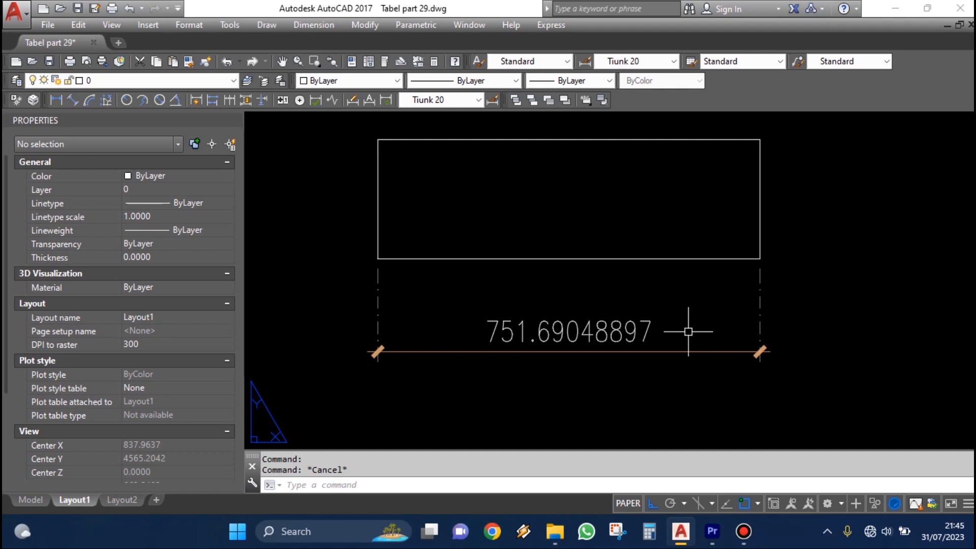
scroll(804, 347, "down", 2)
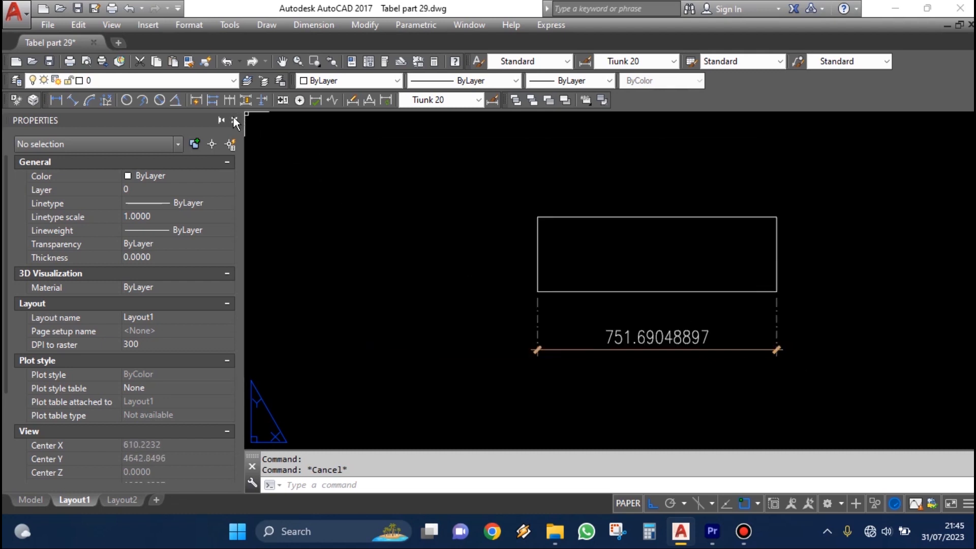
left_click(232, 116)
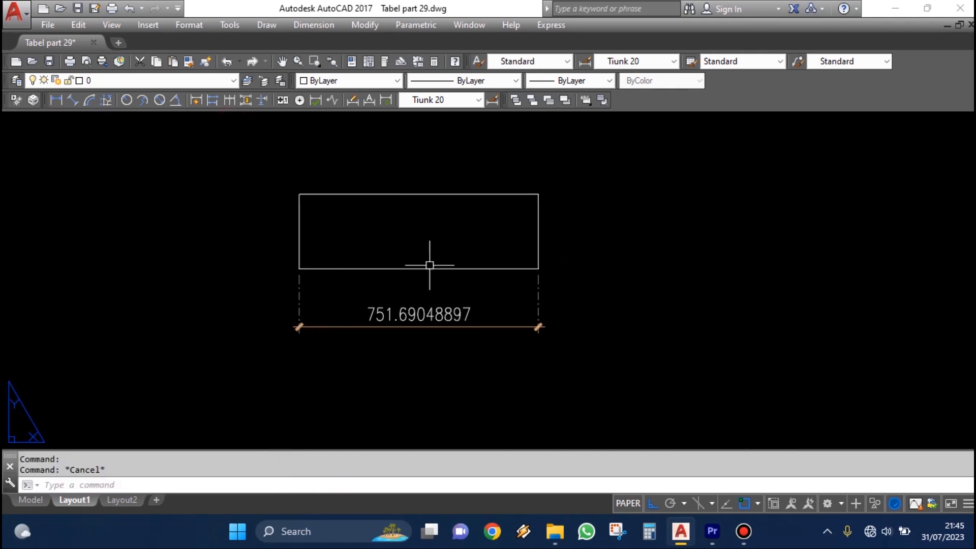
middle_click_drag(396, 327, 412, 347)
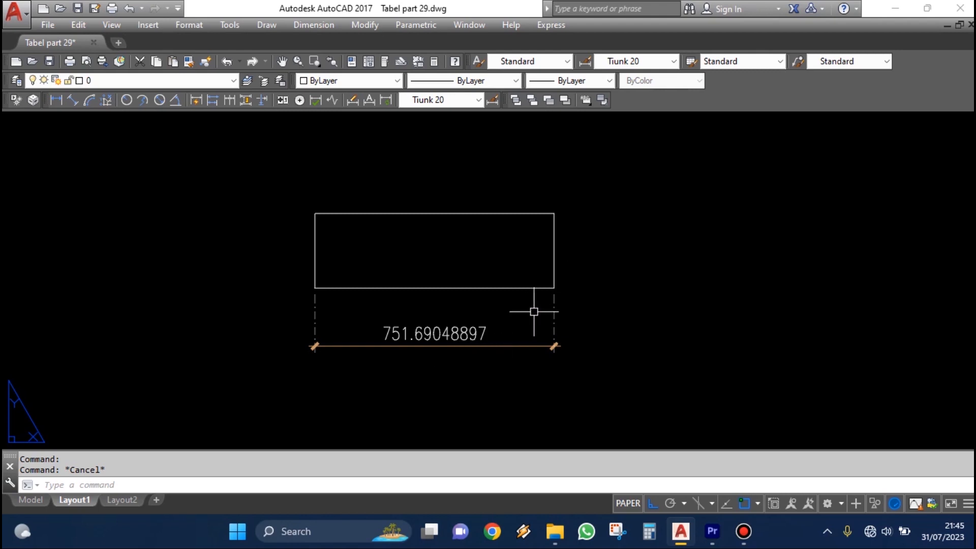
middle_click_drag(477, 283, 477, 300)
middle_click_drag(608, 300, 501, 305)
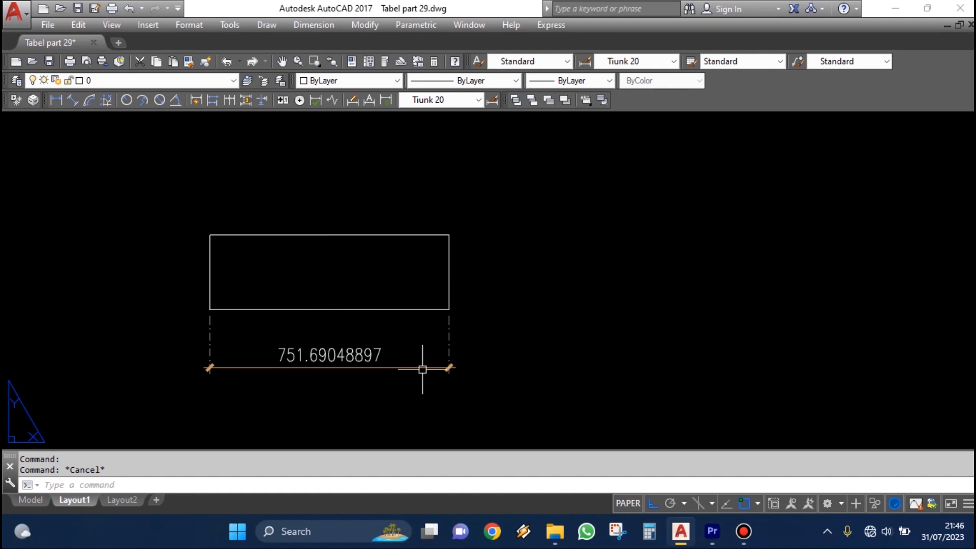
scroll(287, 351, "up", 2)
scroll(387, 352, "down", 4)
scroll(414, 366, "up", 2)
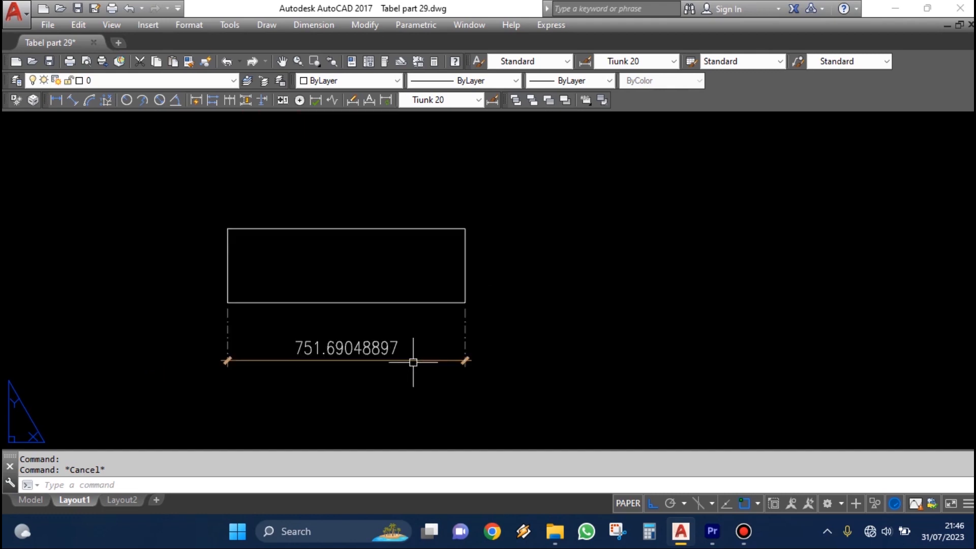
middle_click_drag(414, 366, 490, 365)
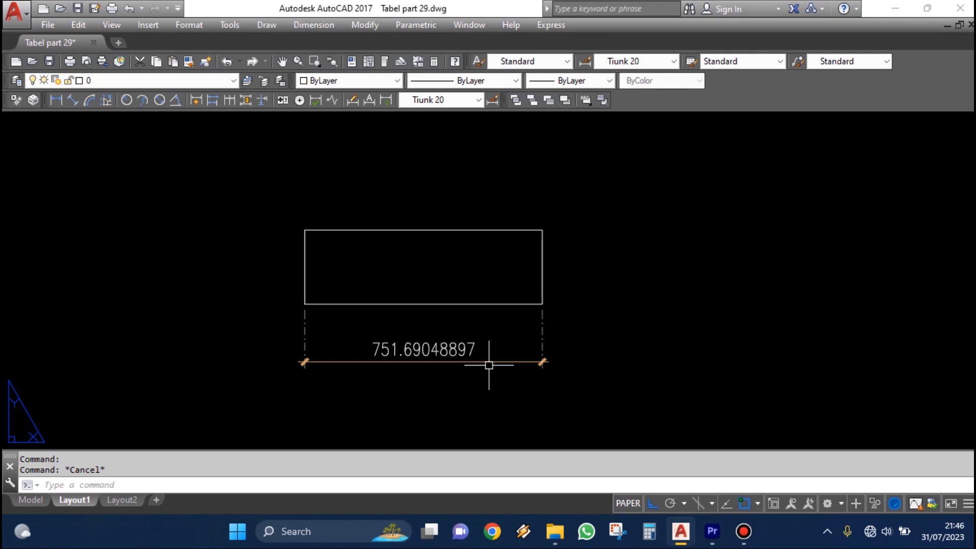
Scale the freehand rectangle about its lower-left corner by Reference, using its bottom edge as reference length and 1000 as new length
type("c")
key("Return")
left_click(413, 284)
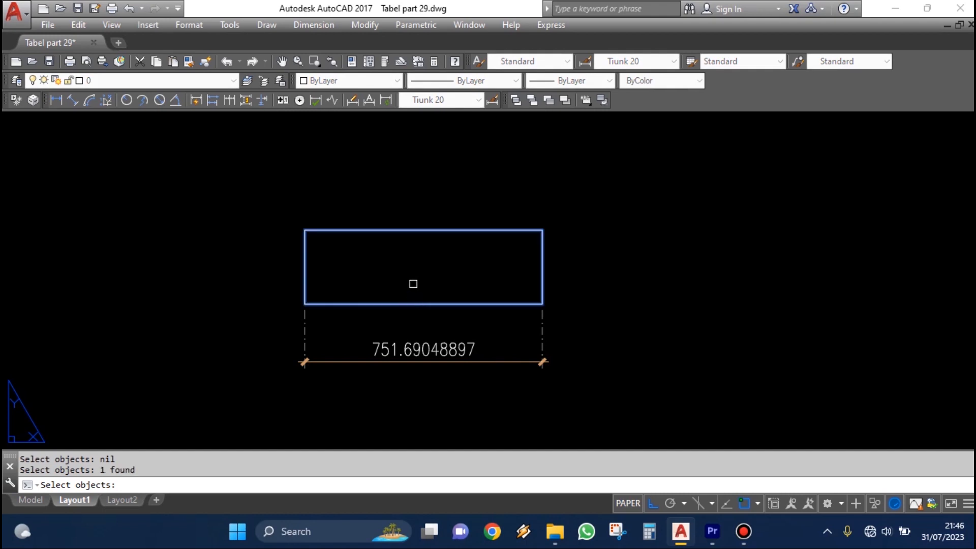
scroll(411, 284, "up", 2)
key("Return")
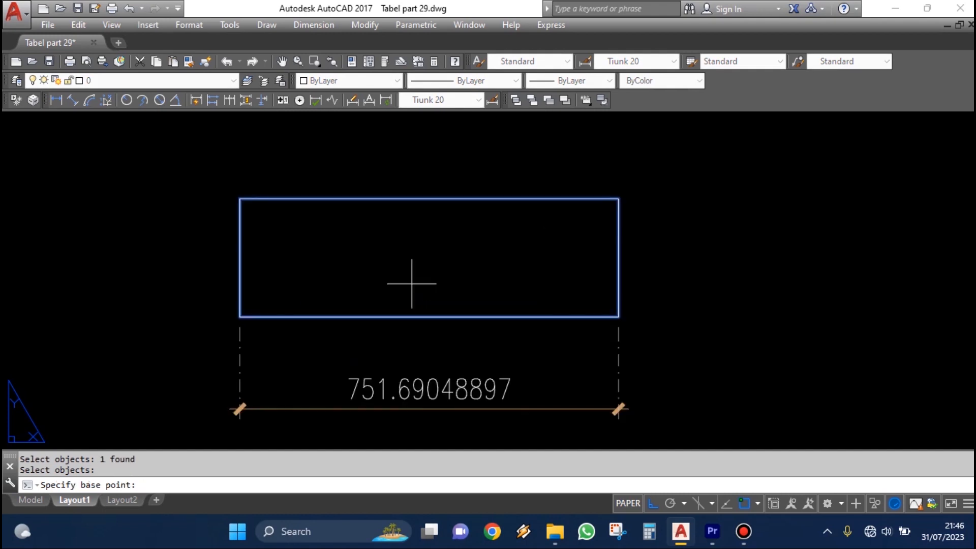
left_click(272, 318)
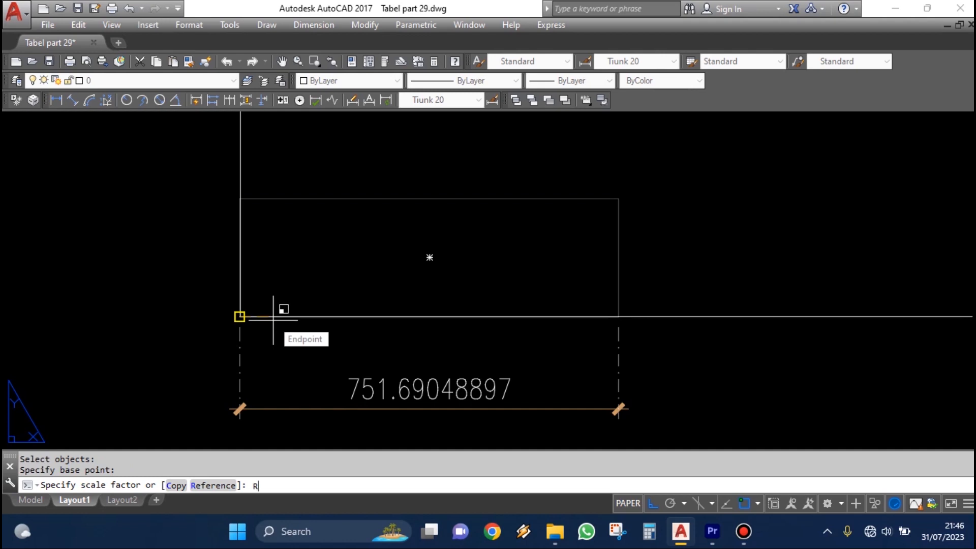
key("Return")
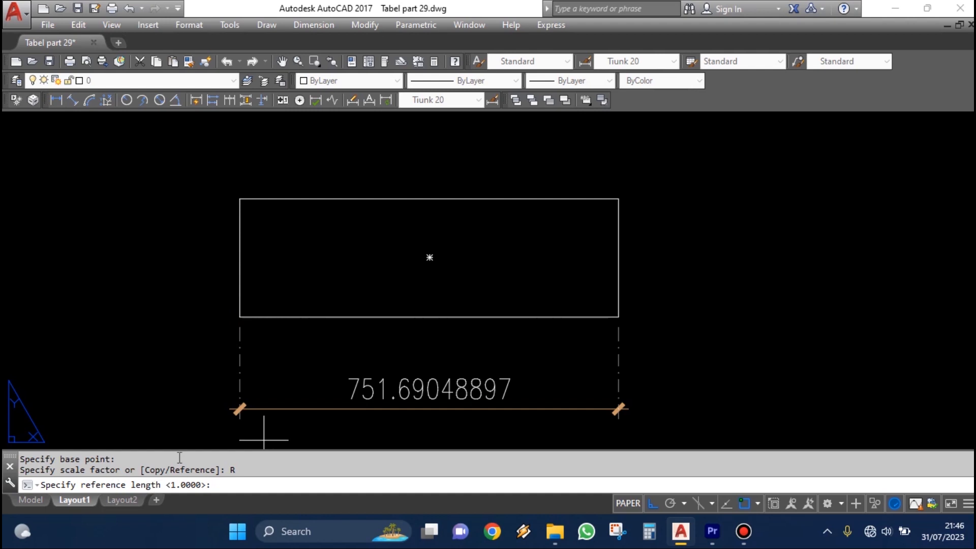
middle_click_drag(296, 327, 312, 268)
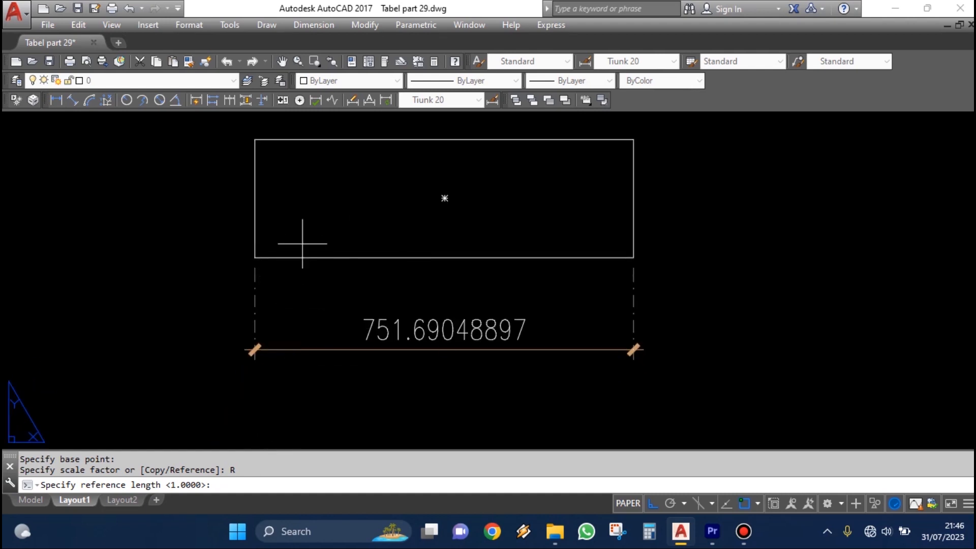
left_click(278, 257)
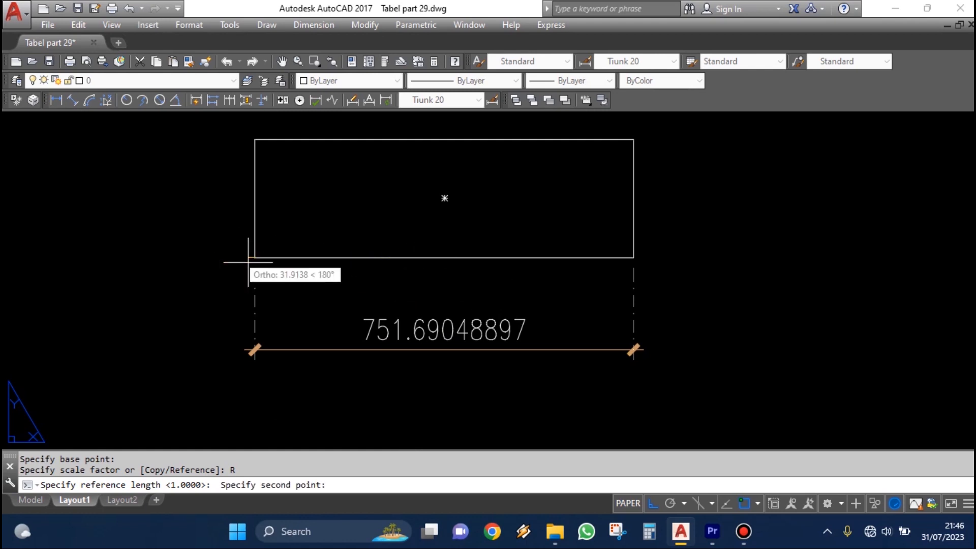
left_click(604, 258)
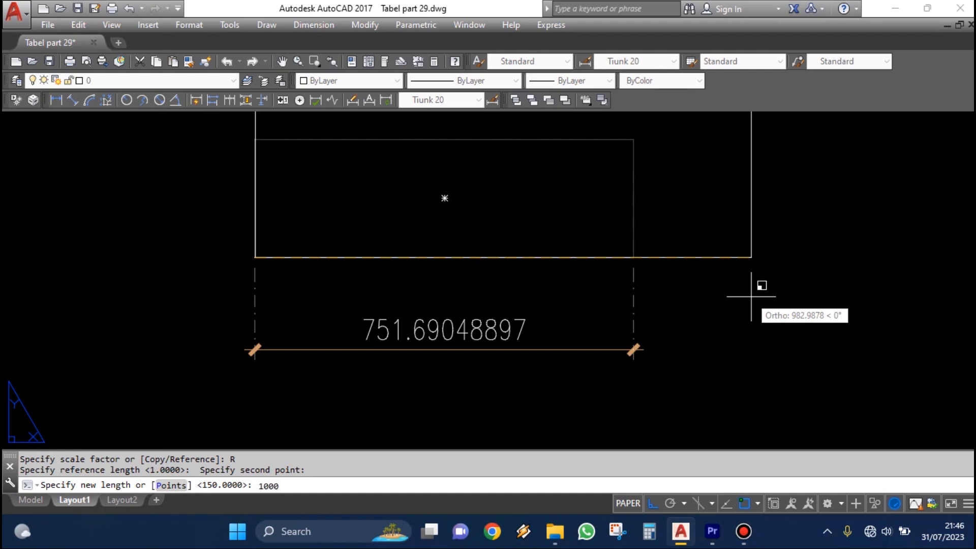
key("Return")
mouse_move(569, 331)
middle_mouse_down()
mouse_move(617, 337)
mouse_move(561, 382)
middle_mouse_up()
scroll(477, 346, "down", 1)
scroll(514, 385, "up", 1)
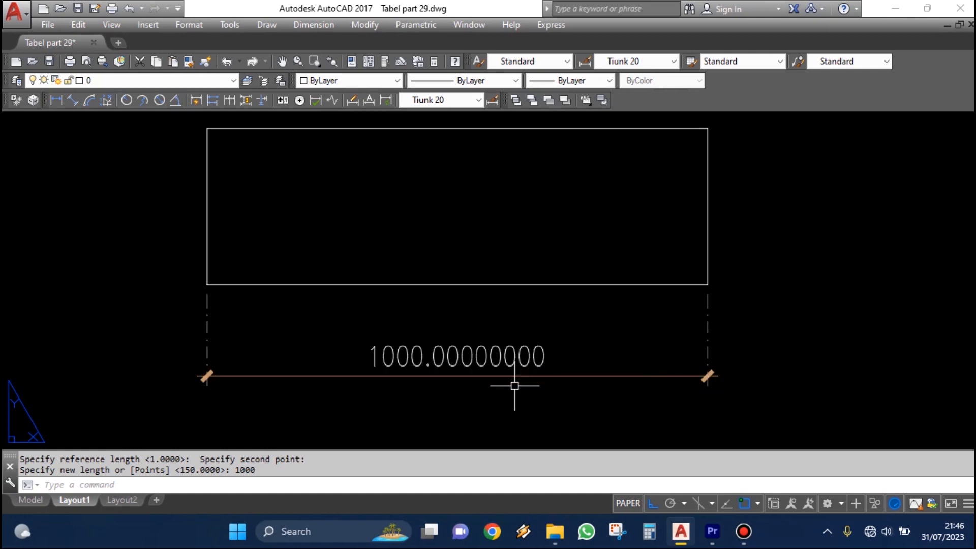
scroll(514, 385, "down", 1)
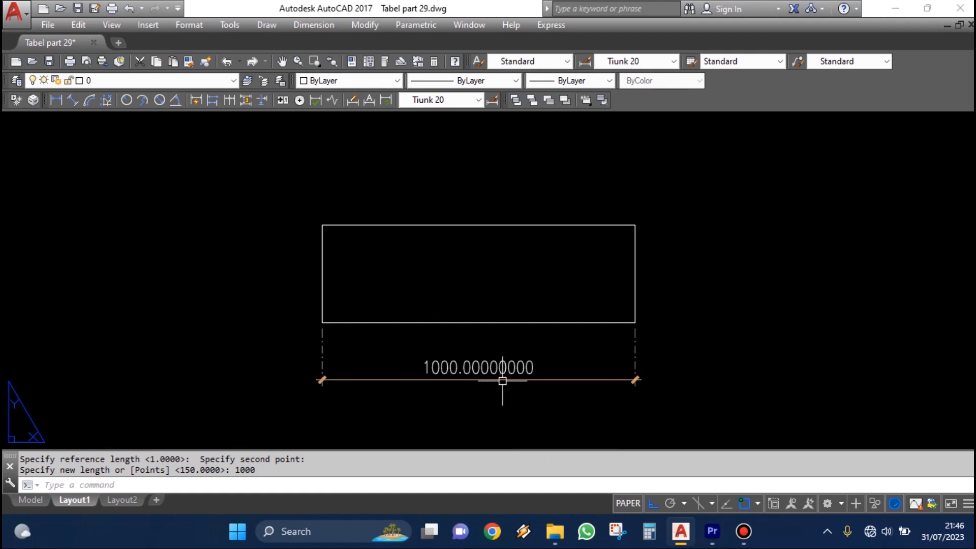
Undo the last scaling of the rectangle
key("Return")
key("Return")
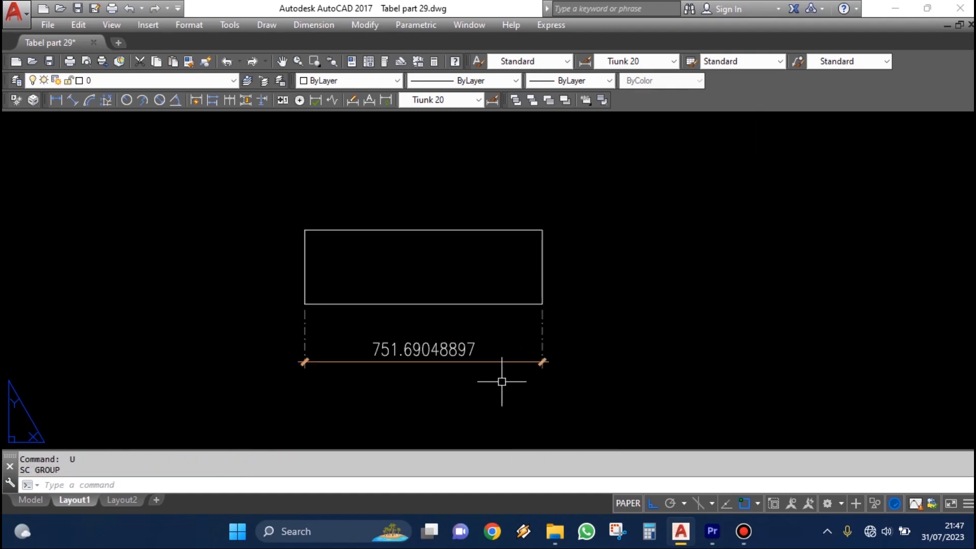
scroll(388, 345, "up", 2)
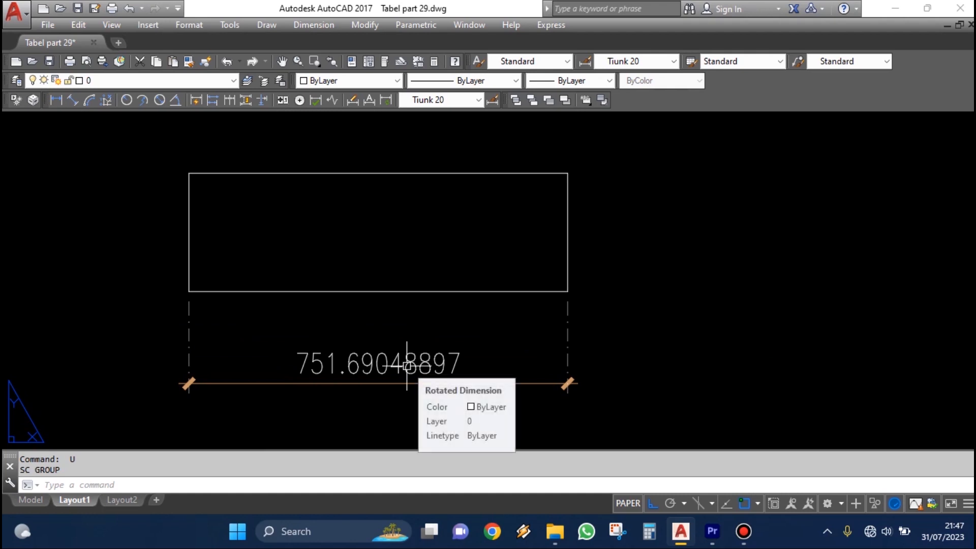
scroll(373, 328, "down", 2)
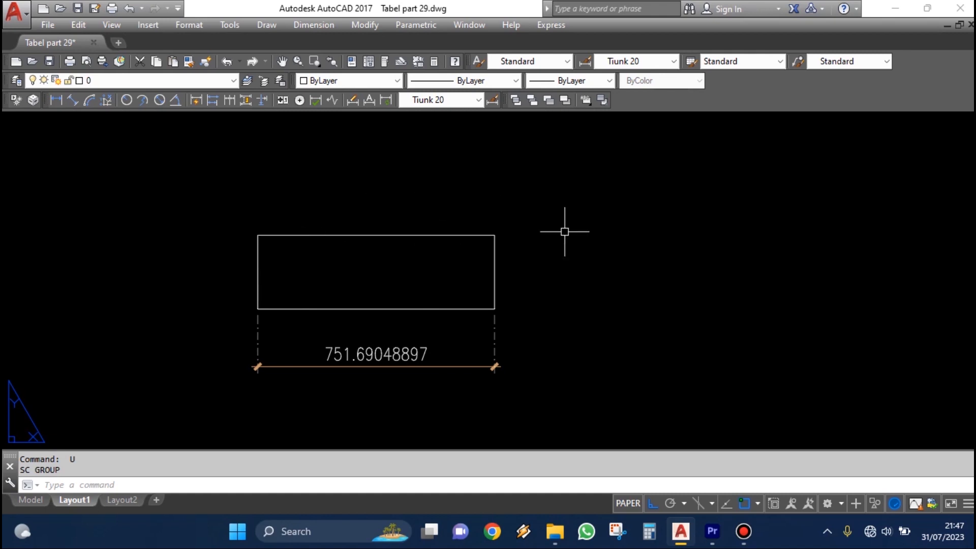
Draw a vertical line a short distance to the right of the rectangle, extending above and below it
type("L")
key("Return")
key("Escape")
type("L")
key("Return")
left_click(631, 175)
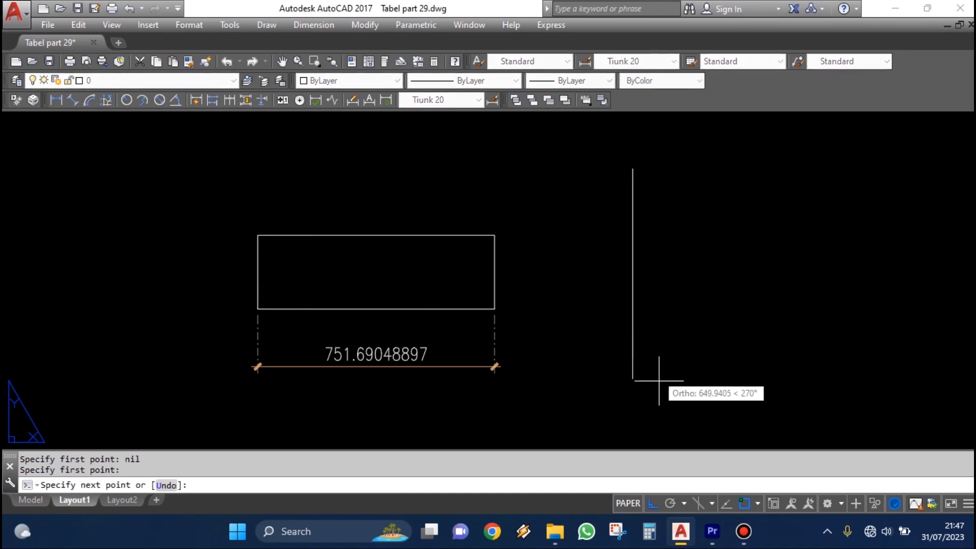
left_click(632, 417)
key("Escape")
Change the vertical line's color to Red
left_click(656, 362)
left_click(607, 271)
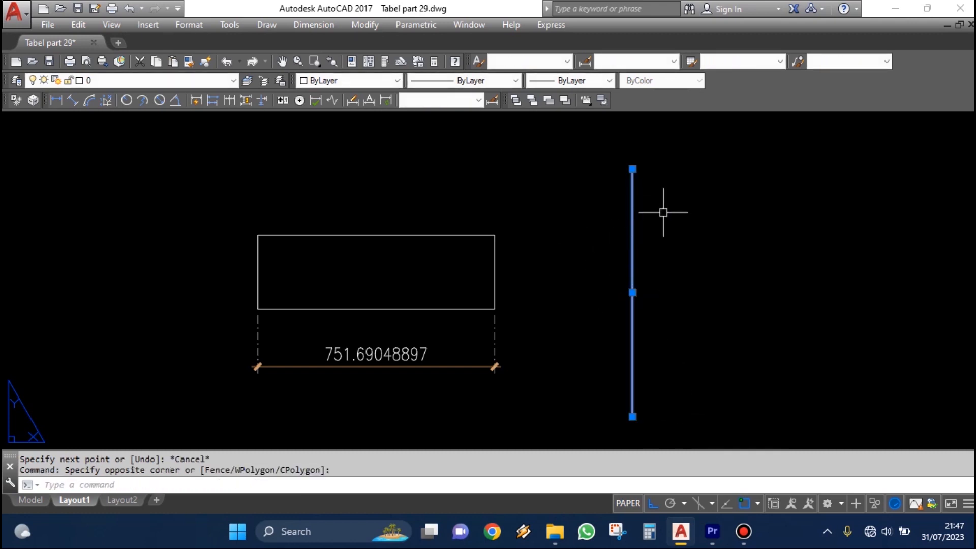
left_click(340, 78)
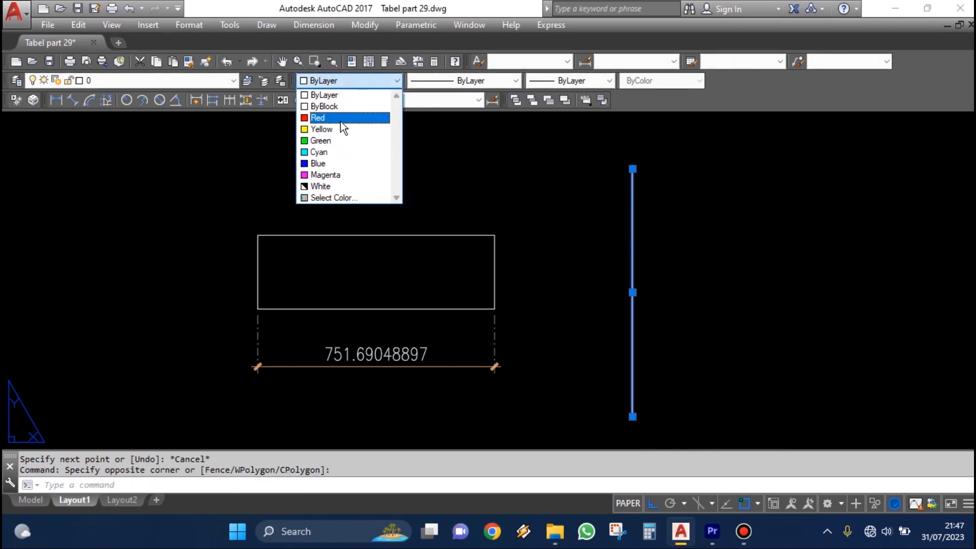
left_click(341, 120)
key("Escape")
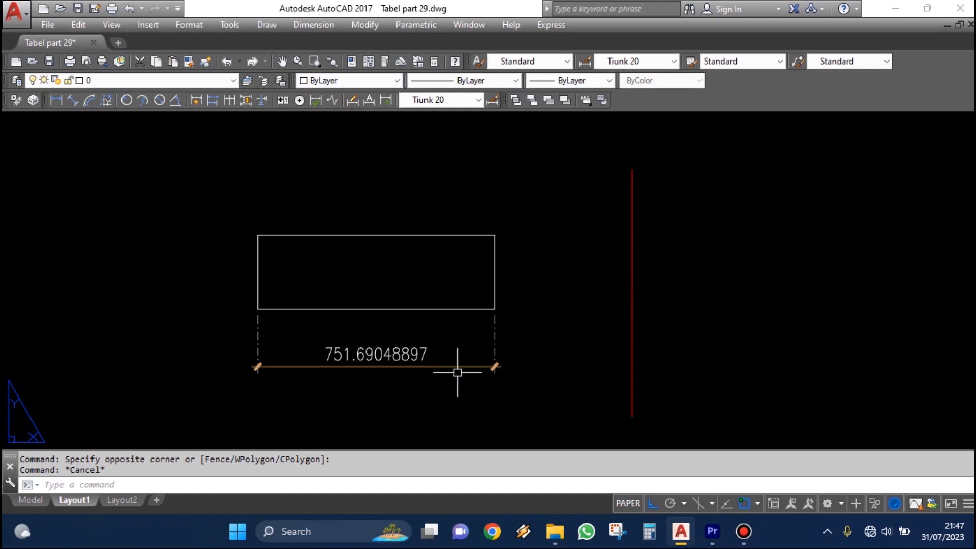
Add a linear dimension above the rectangle, from its upper-left corner to the red vertical line
left_click(60, 96)
left_click(257, 235)
left_click(631, 223)
left_click(533, 164)
Match the properties of the new upper dimension to those of the rectangle's width dimension
type("ma")
key("Return")
left_click(414, 354)
left_click(469, 174)
left_click(470, 150)
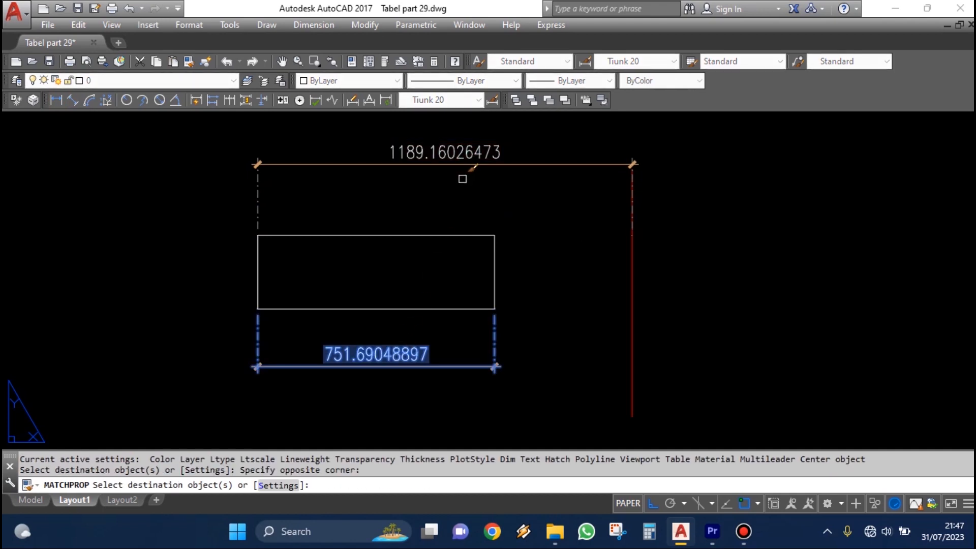
key("Return")
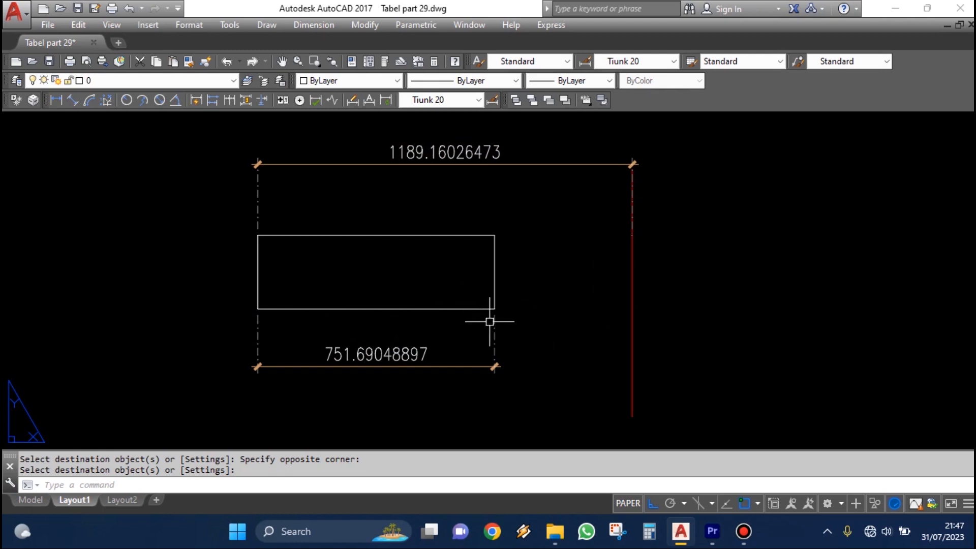
Scale the rectangle about its lower-left corner by Reference, from its bottom edge's length to the perpendicular point on the red line
middle_click_drag(540, 333, 483, 312)
middle_click_drag(230, 269, 252, 301)
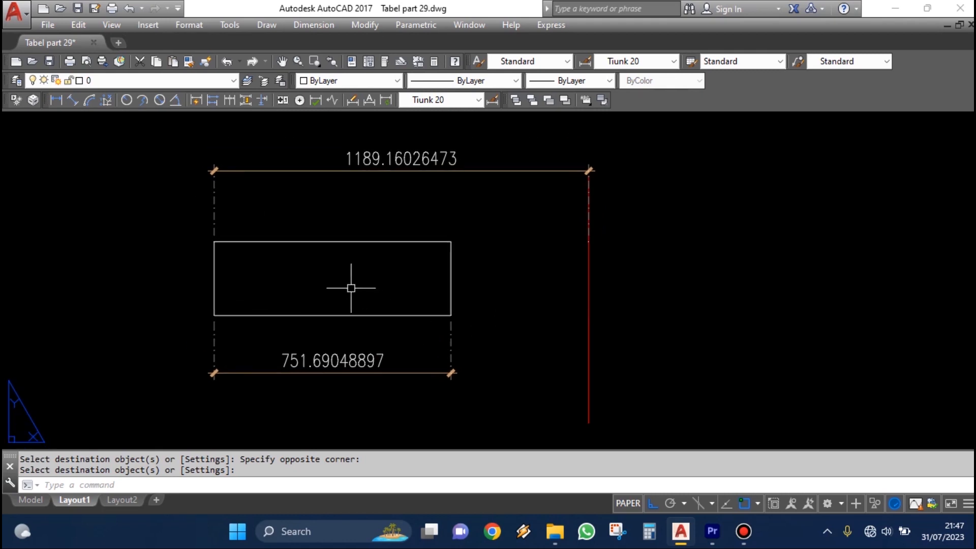
type("scale")
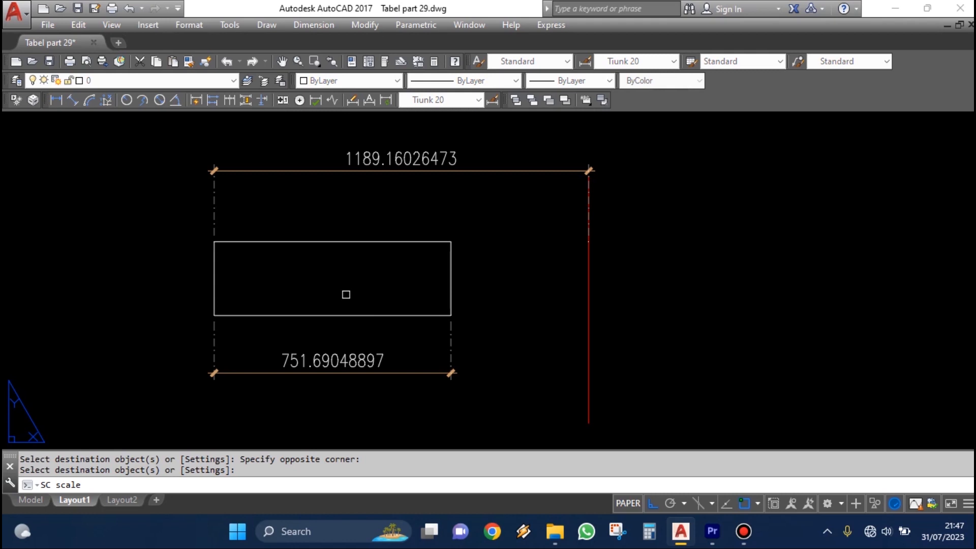
key("Return")
left_click(285, 315)
key("Return")
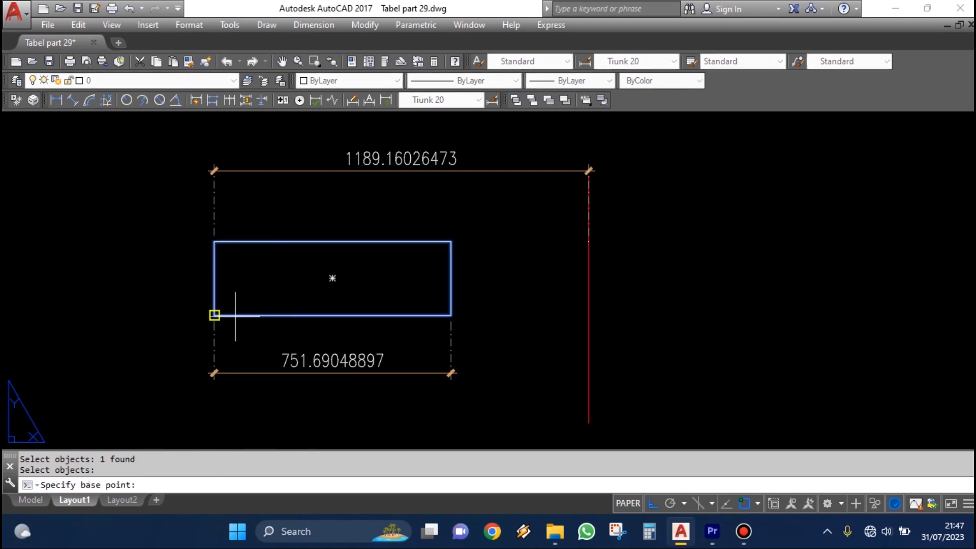
left_click(236, 315)
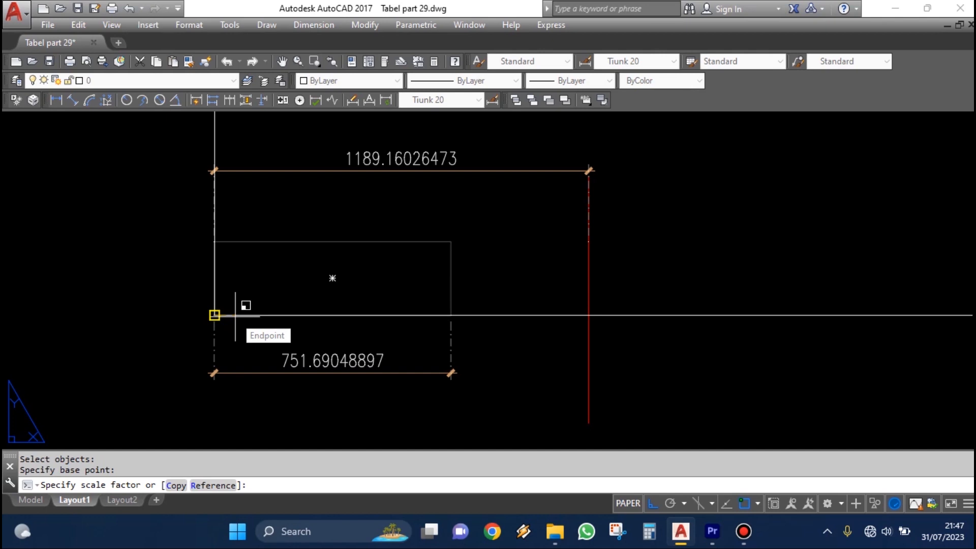
type("R")
key("Return")
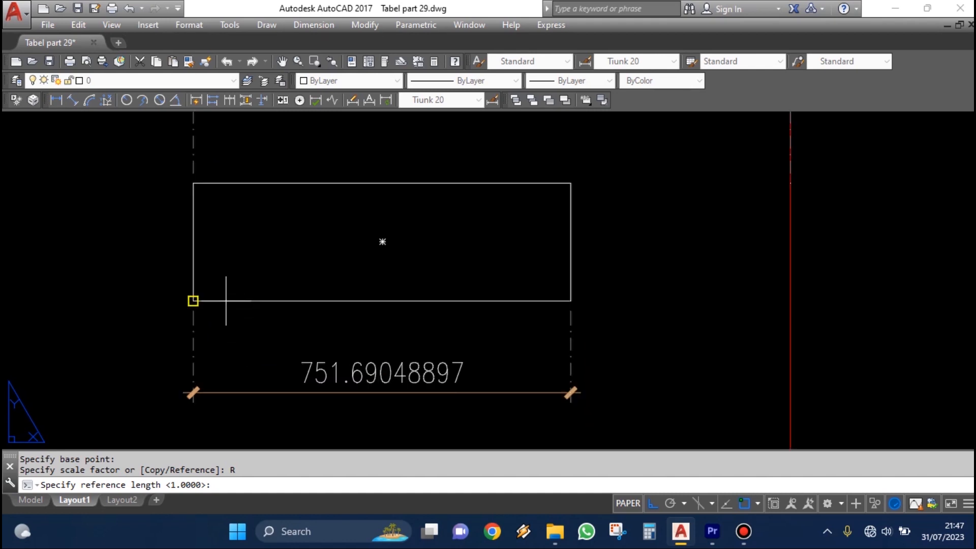
left_click(223, 308)
left_click(570, 301)
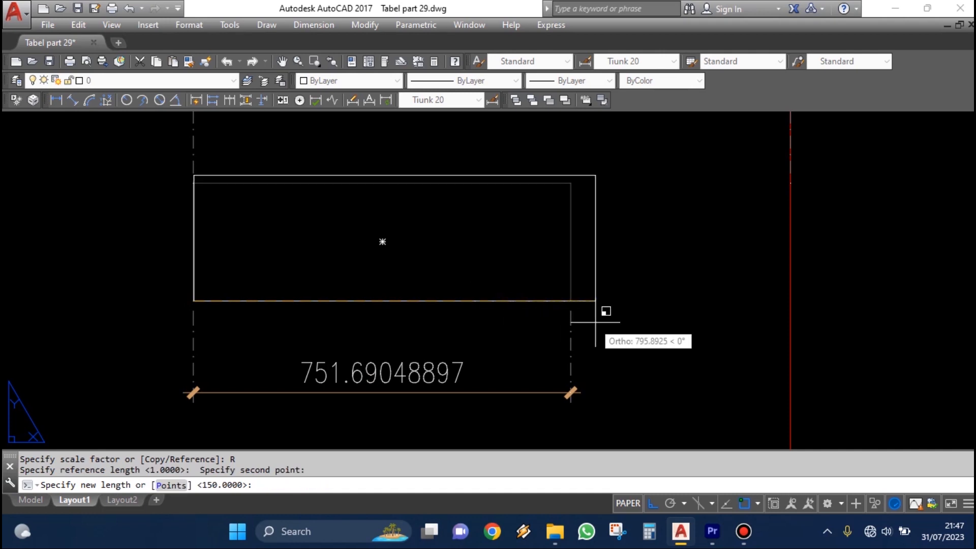
middle_click_drag(603, 310, 527, 294)
scroll(668, 301, "down", 4)
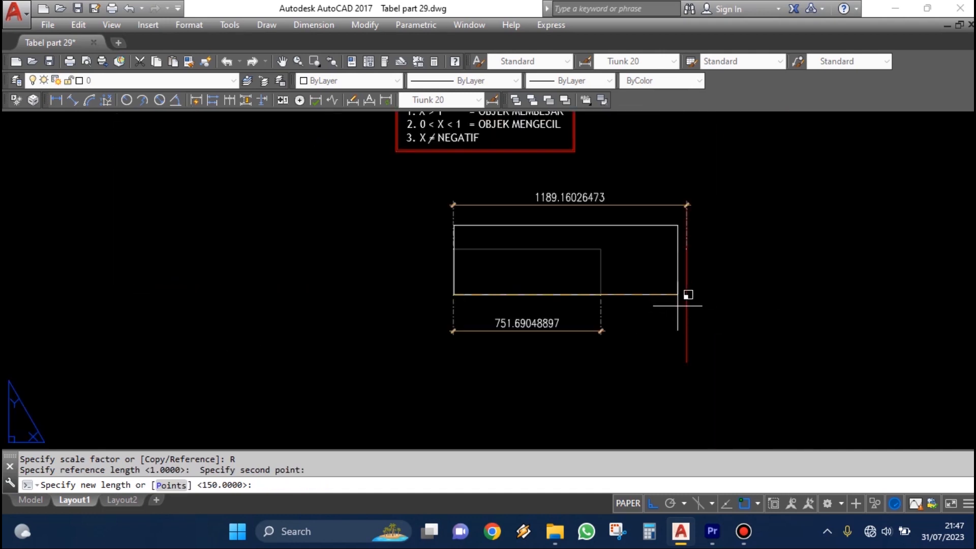
right_click(681, 299, "shift")
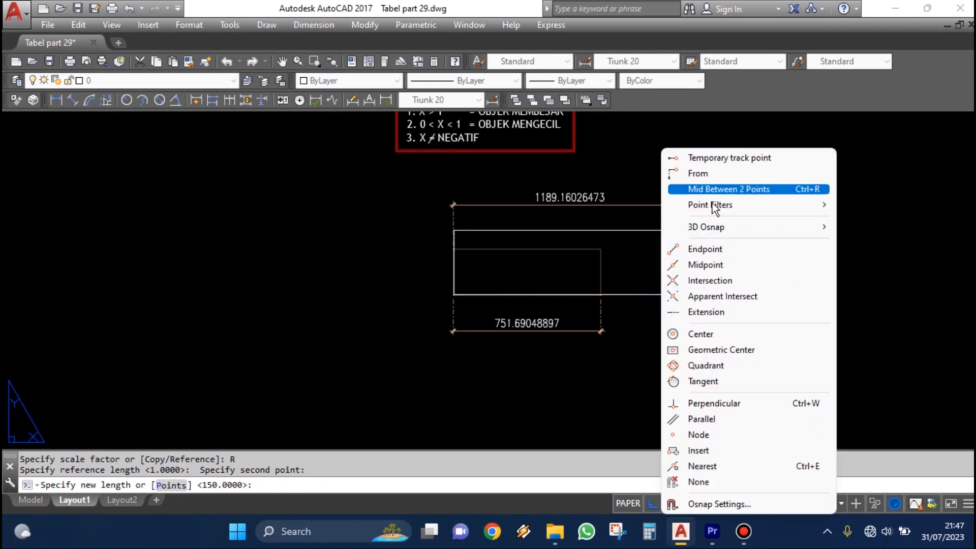
left_click(721, 403)
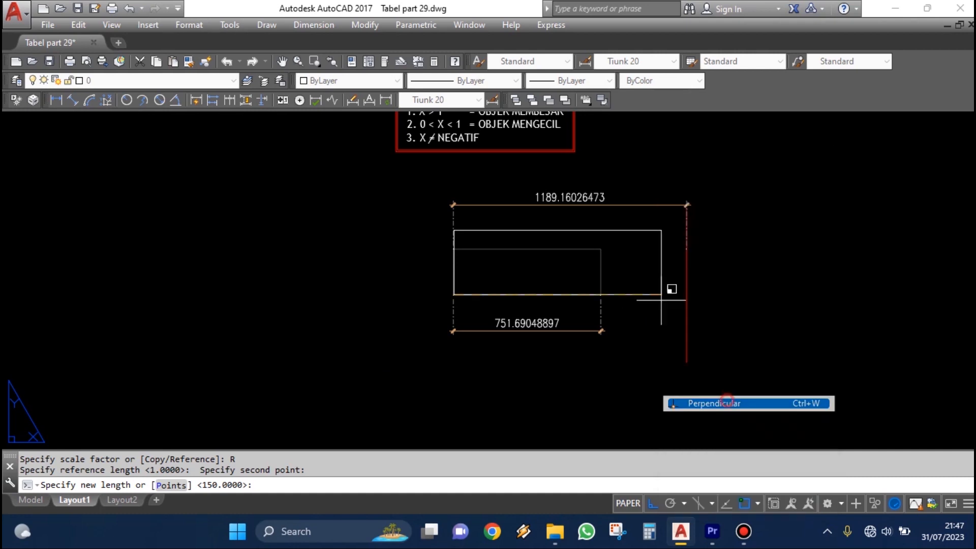
left_click(690, 313)
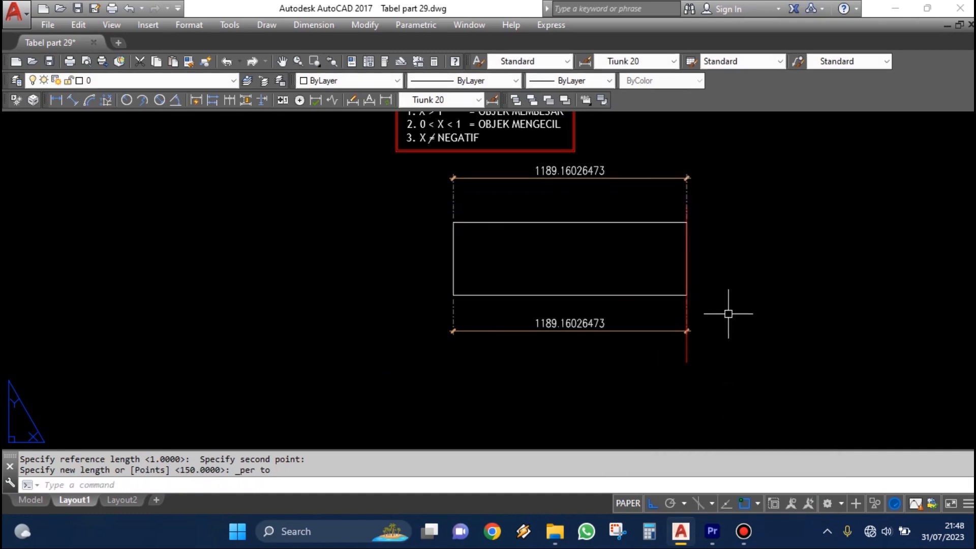
Compare the scaled rectangle's width dimension with the upper dimension to the red line
scroll(654, 334, "up", 3)
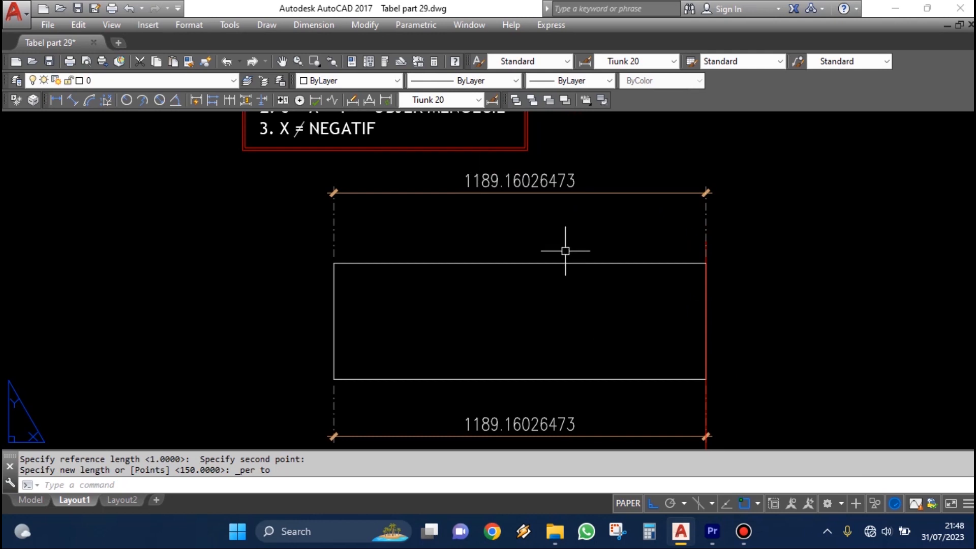
middle_click_drag(561, 319, 562, 294)
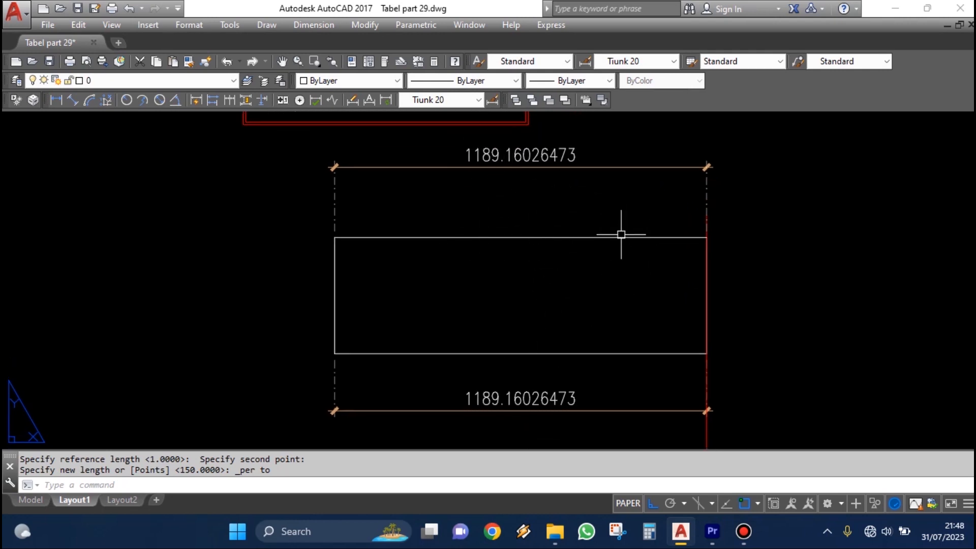
scroll(625, 331, "down", 1)
scroll(627, 331, "up", 1)
scroll(615, 319, "down", 3)
scroll(614, 319, "up", 2)
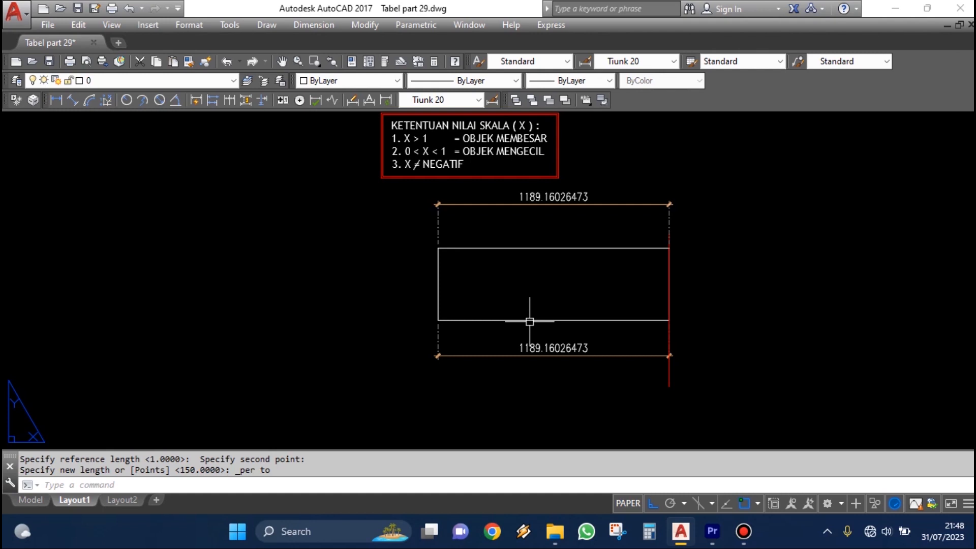
scroll(595, 330, "up", 2)
mouse_move(617, 326)
middle_mouse_down()
mouse_move(585, 319)
mouse_move(553, 342)
middle_mouse_up()
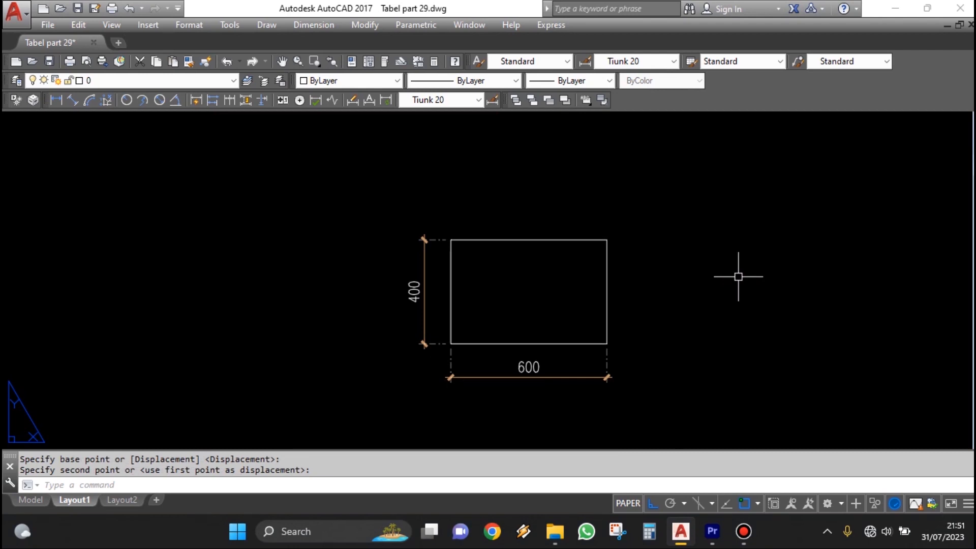
Scale a copy of the 600 by 400 rectangle about its lower-left corner by a factor of 2, keeping the original
left_click(471, 320)
type("sc")
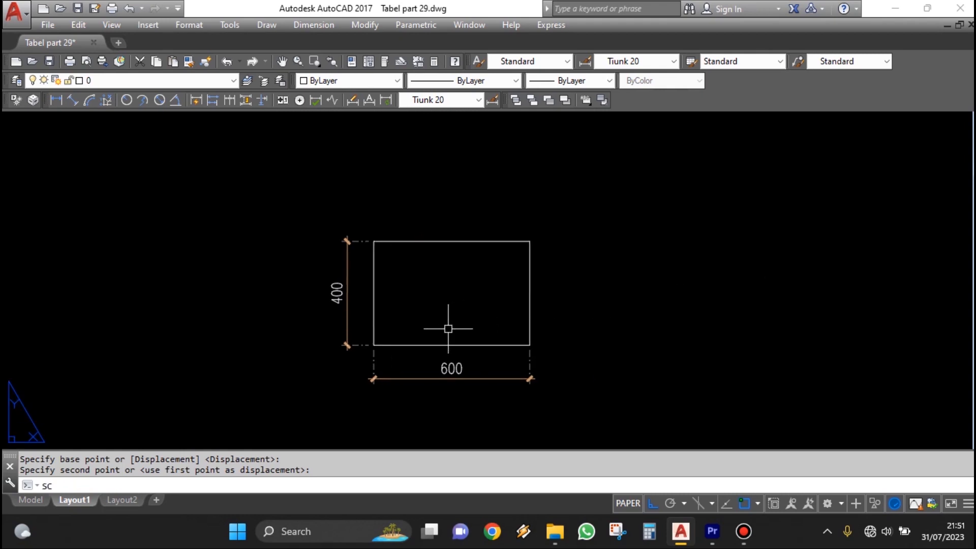
key("Return")
left_click(394, 345)
key("Return")
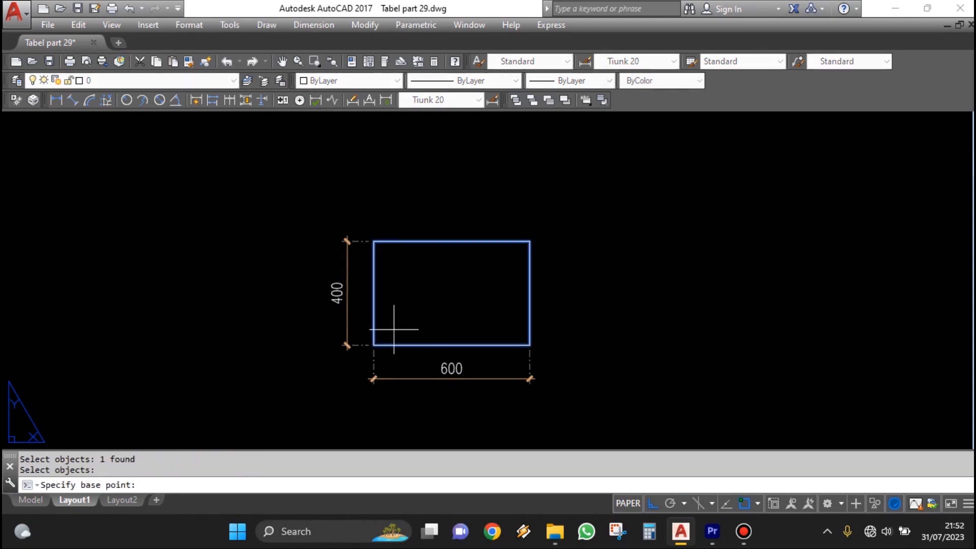
left_click(373, 345)
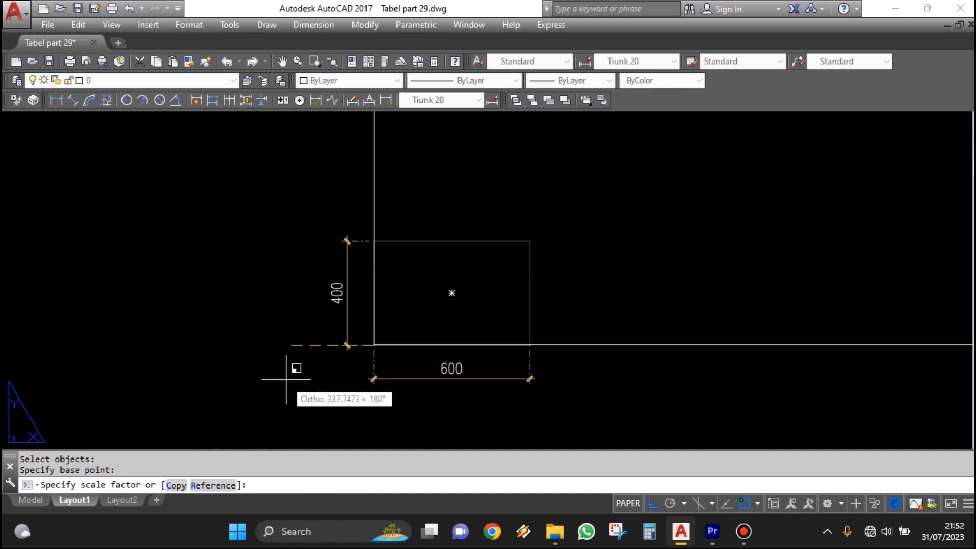
scroll(285, 379, "down", 2)
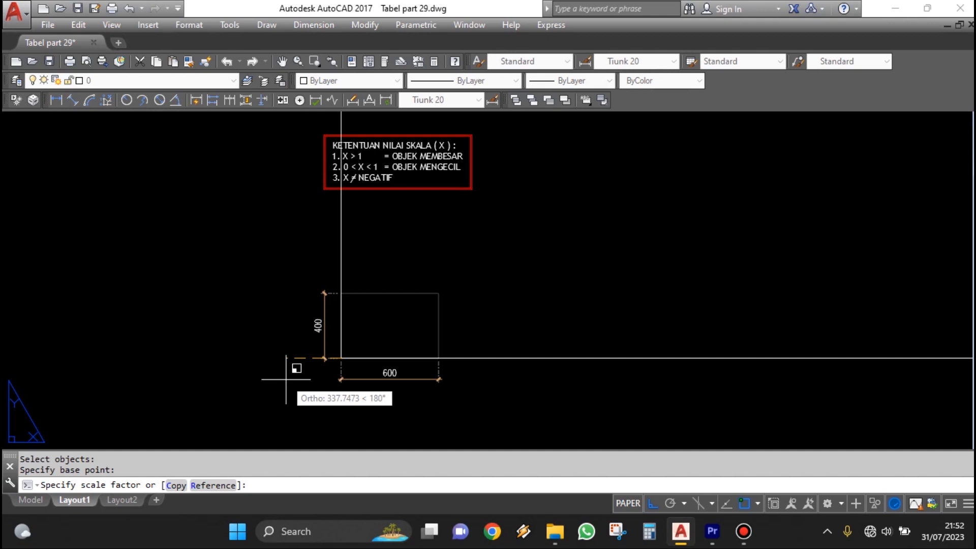
scroll(336, 394, "up", 2)
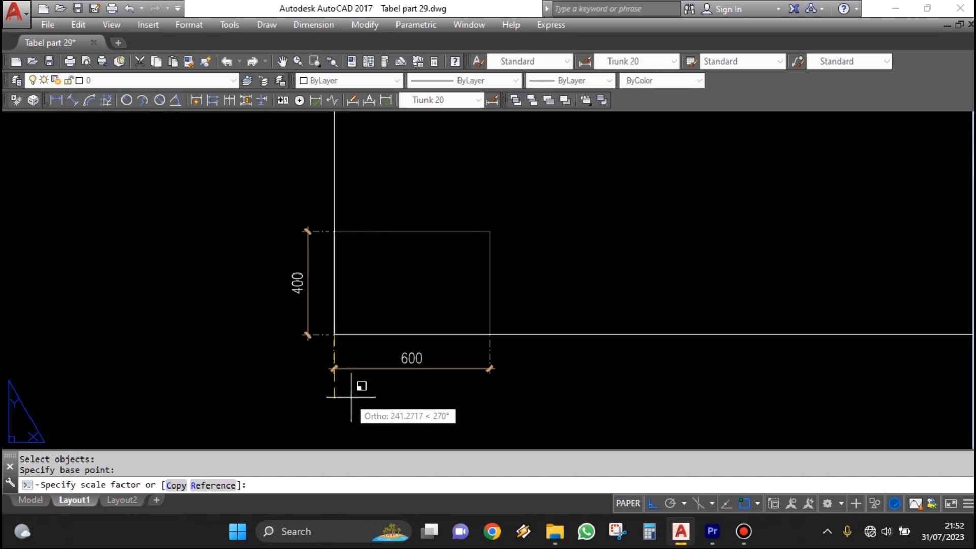
type("c")
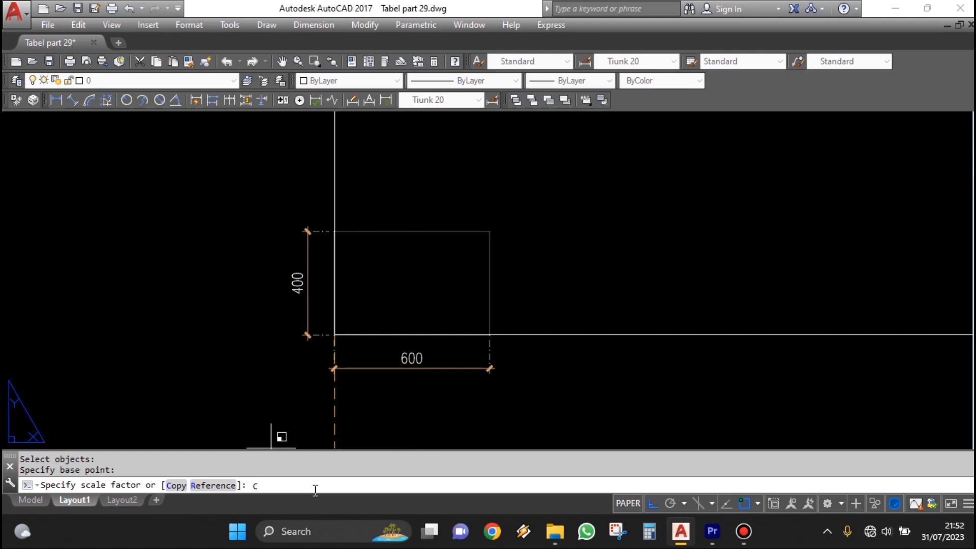
key("Return")
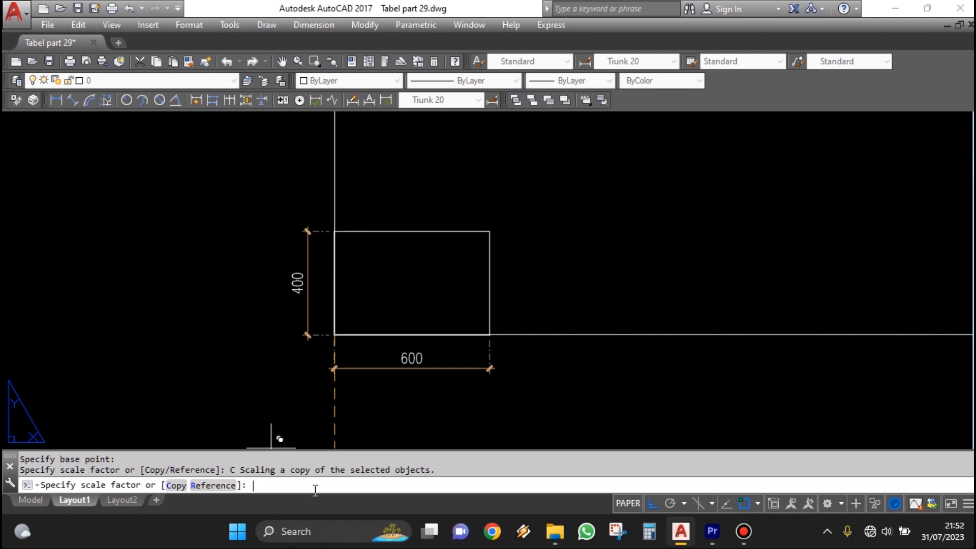
type("2")
key("Return")
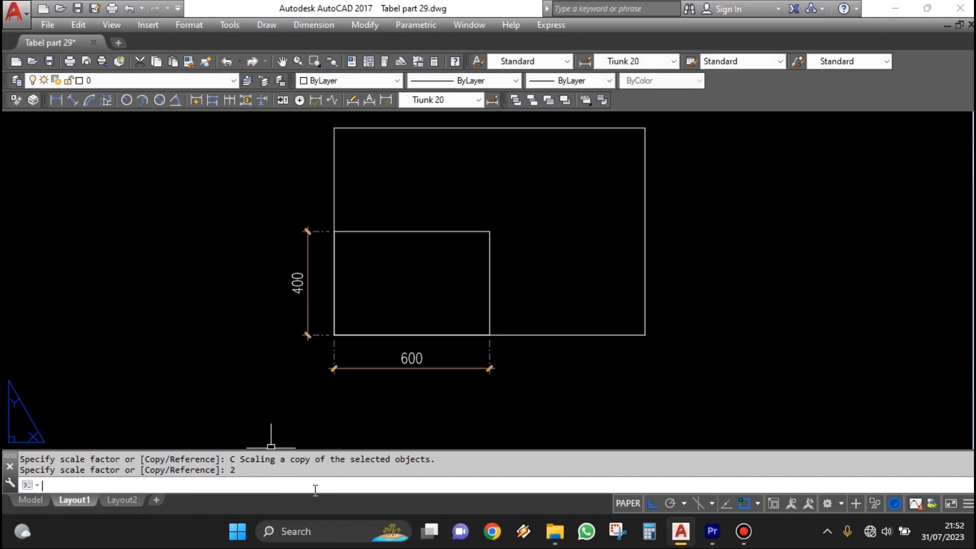
Compare the original rectangle with its enlarged copy
left_click(503, 270)
left_click(421, 185)
middle_click_drag(474, 220, 465, 257)
key("Escape")
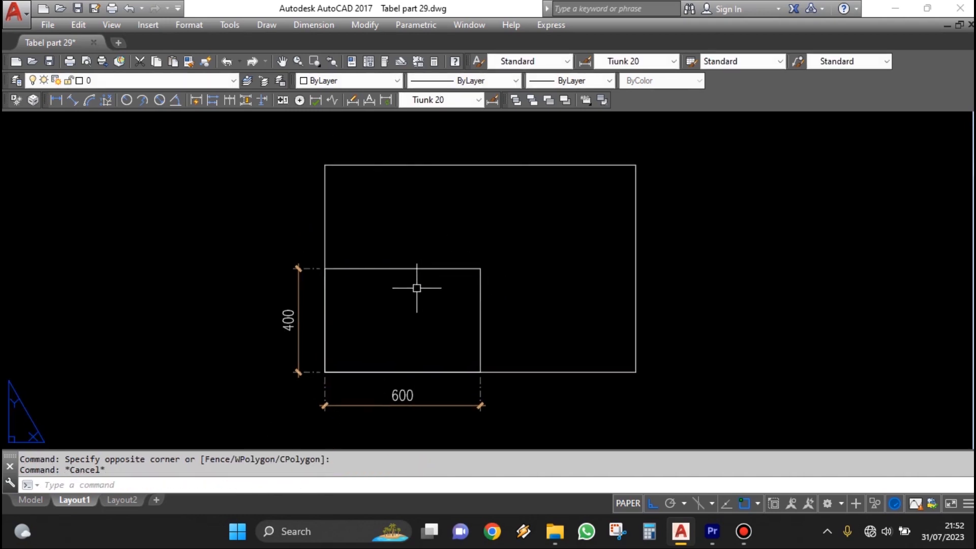
left_click(472, 170)
left_click(424, 167)
key("Escape")
Add a vertical linear dimension to the enlarged copy's left edge, placed outside the existing height dimension
type("dli")
key("Return")
key("Return")
left_click(326, 211)
left_click(325, 209)
left_click(271, 217)
Add a horizontal linear dimension to the enlarged copy's bottom edge, placed below the existing width dimension
middle_click_drag(447, 349, 448, 298)
key("Return")
key("Return")
left_click(510, 320)
left_click(510, 389)
left_click(446, 219)
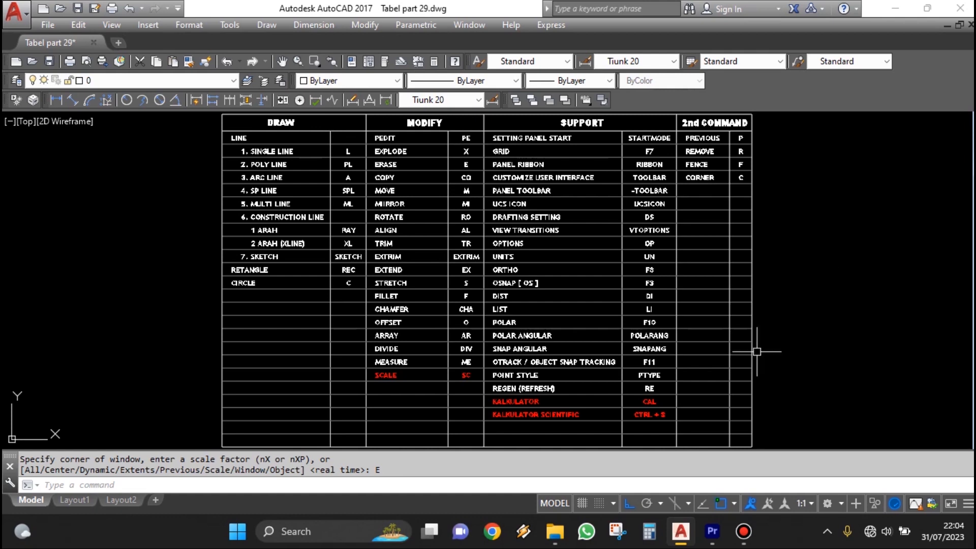
Review the command summary table in model space, especially the red SCALE, KALKULATOR and KALKULATOR SCIENTIFIC entries and their shortcuts
scroll(564, 436, "up", 5)
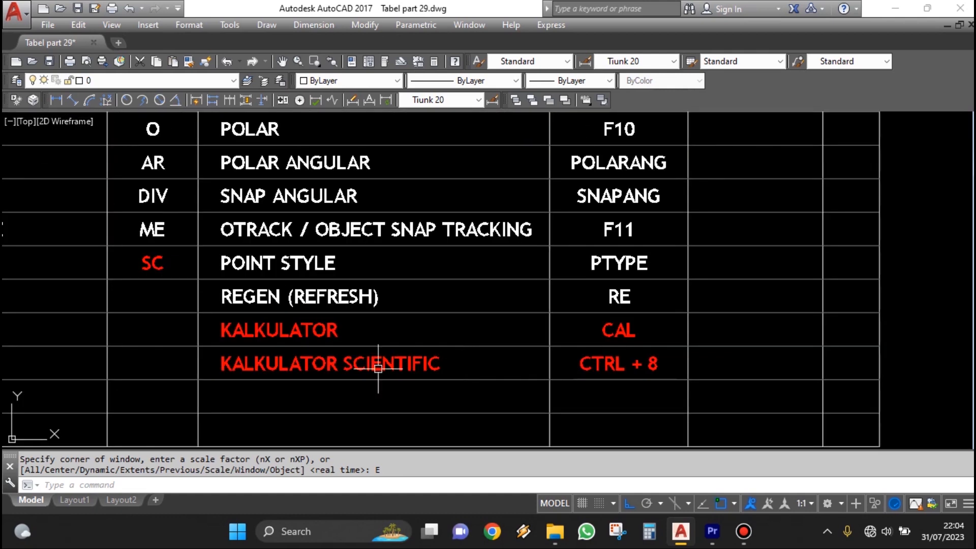
scroll(466, 344, "up", 1)
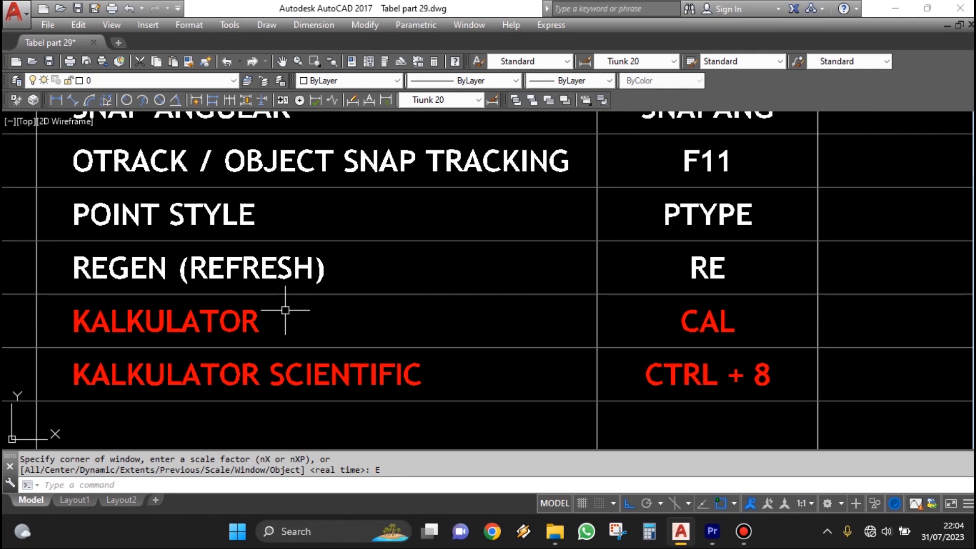
scroll(442, 320, "down", 1)
scroll(325, 333, "up", 1)
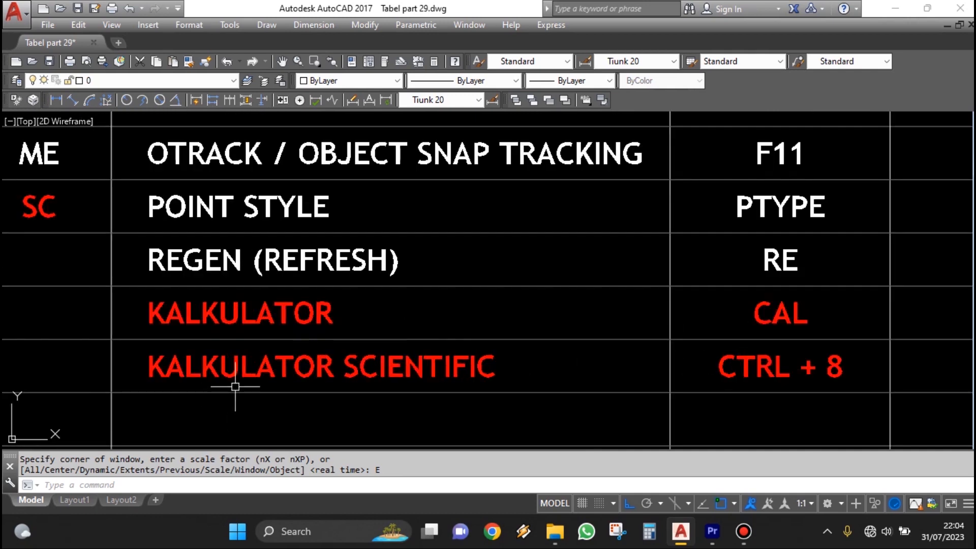
scroll(348, 380, "down", 1)
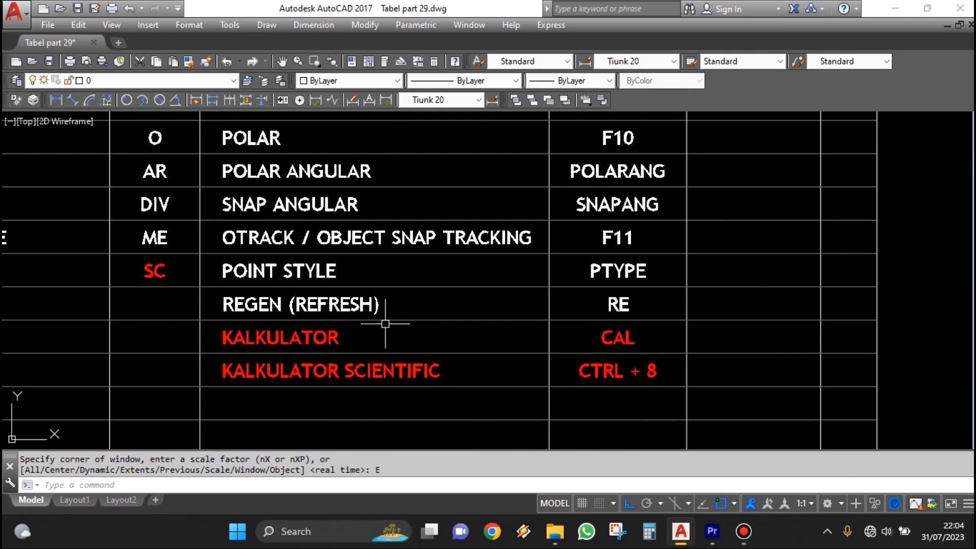
scroll(403, 382, "down", 4)
scroll(497, 287, "up", 4)
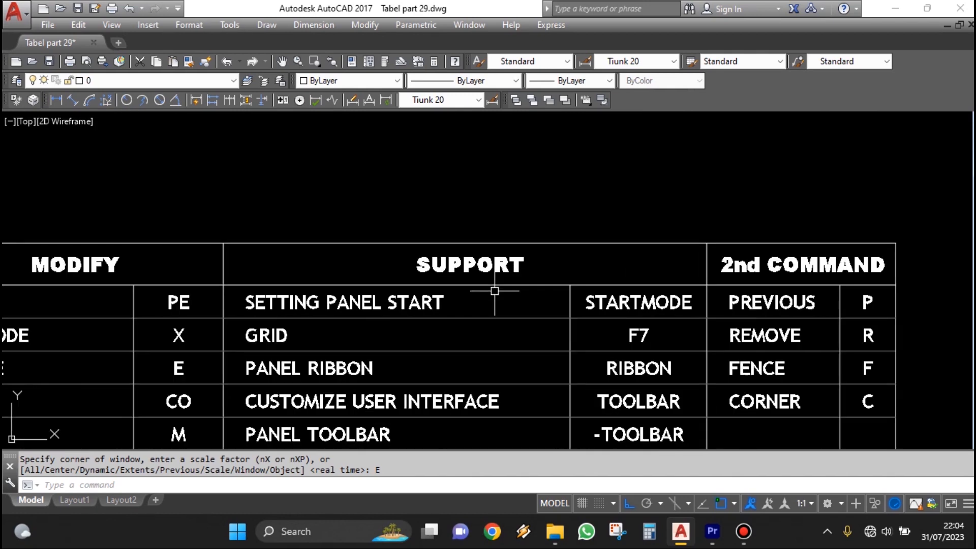
scroll(508, 272, "down", 4)
middle_click_drag(477, 441, 575, 293)
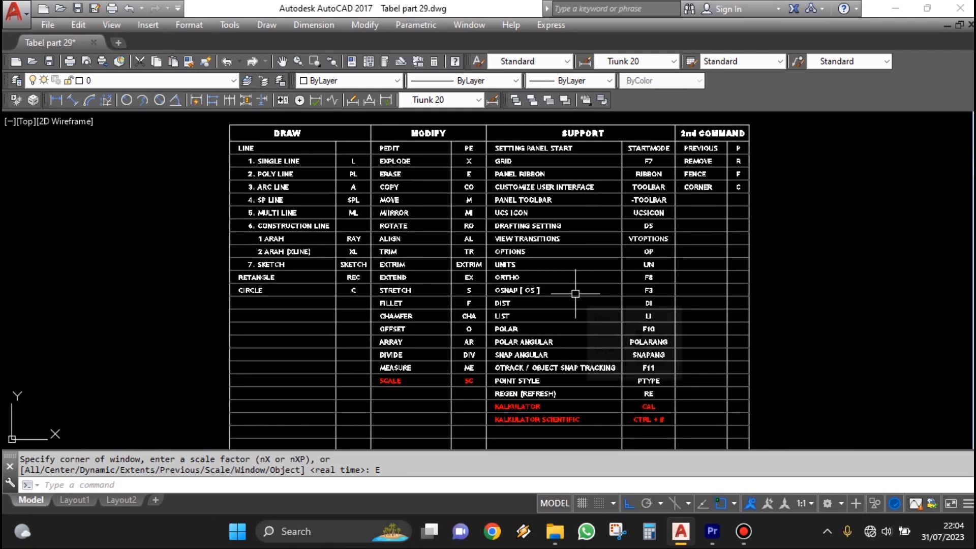